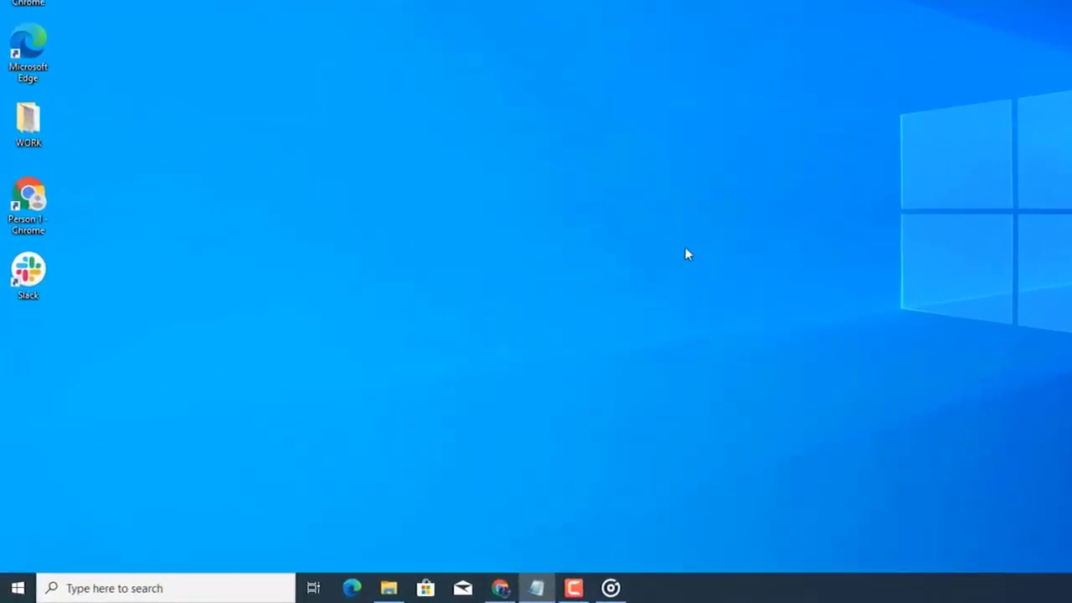
# - Open the computer's power options
pyautogui.click(18, 576)
pyautogui.click(18, 555)
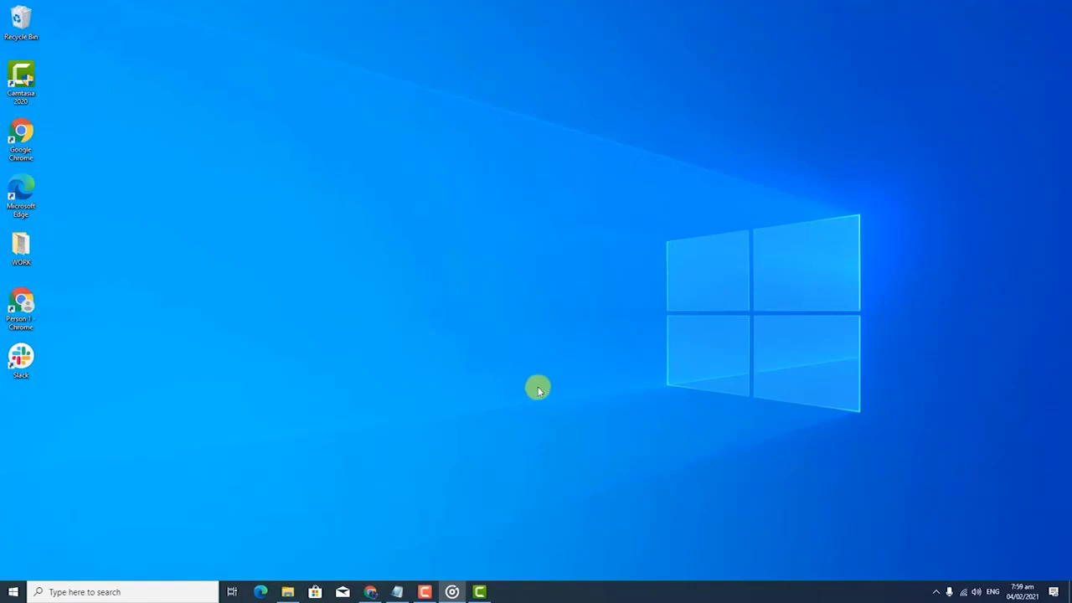
# - Open the Services console by running services.msc and enlarge its window
pyautogui.press('super+r')
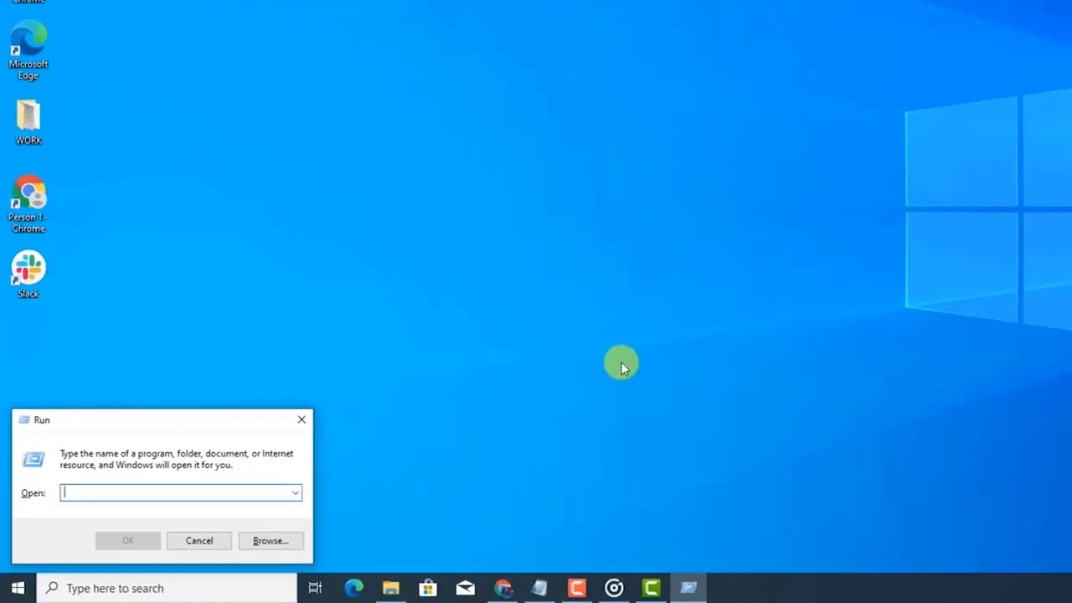
pyautogui.write('servi')
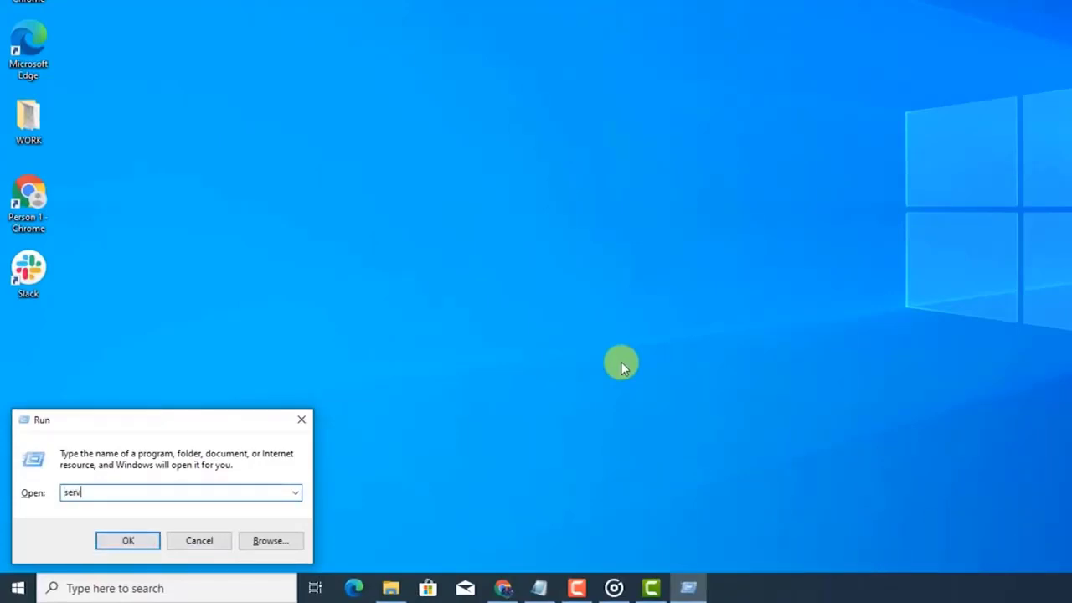
pyautogui.write('ces.msc')
pyautogui.click(128, 540)
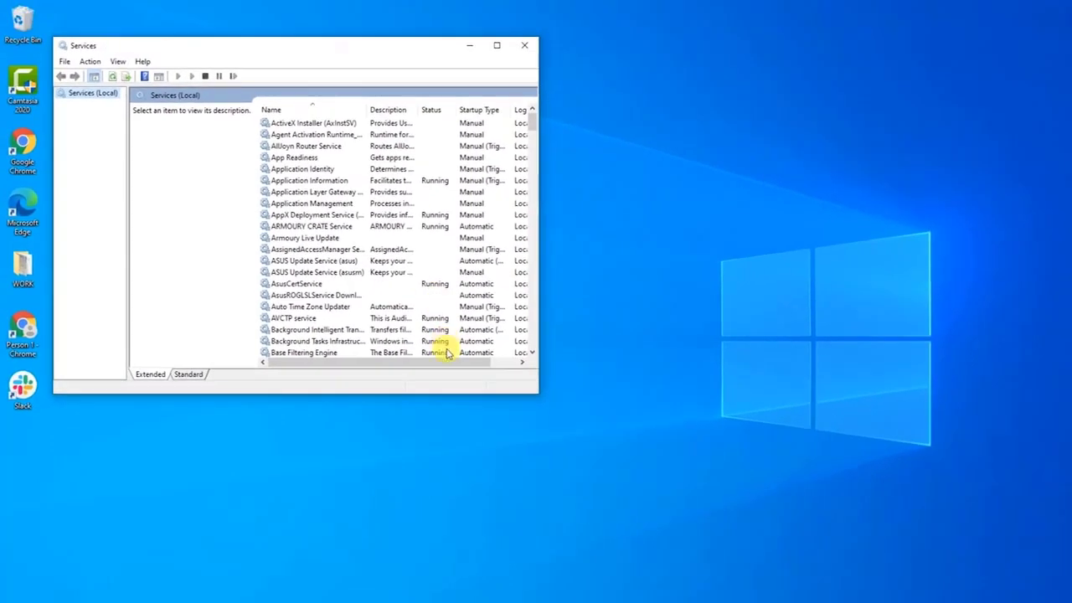
pyautogui.moveTo(539, 123); pyautogui.dragTo(685, 107)
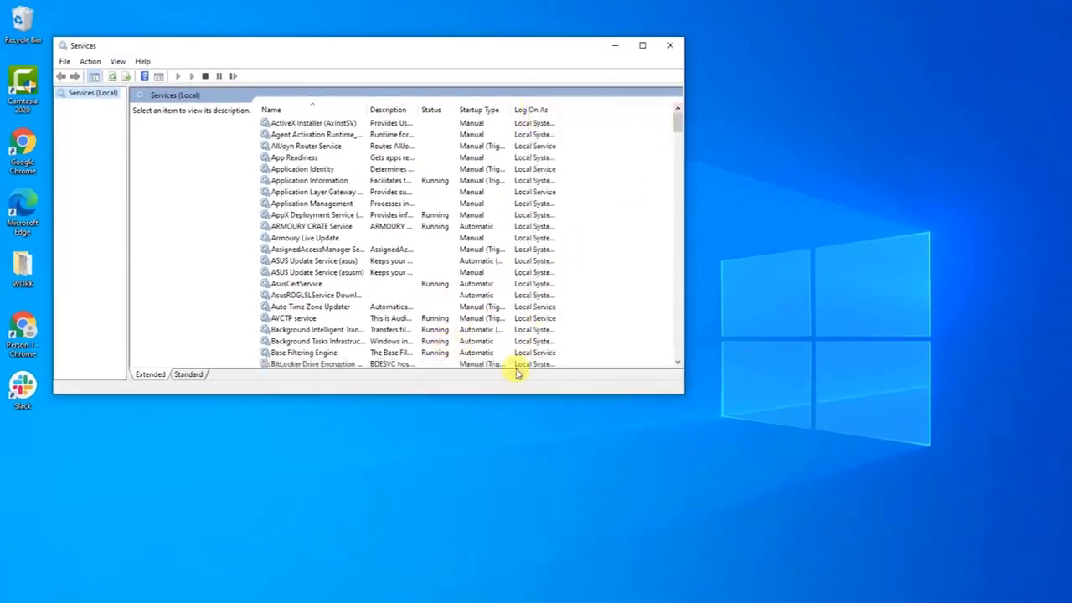
pyautogui.moveTo(522, 394); pyautogui.dragTo(521, 558)
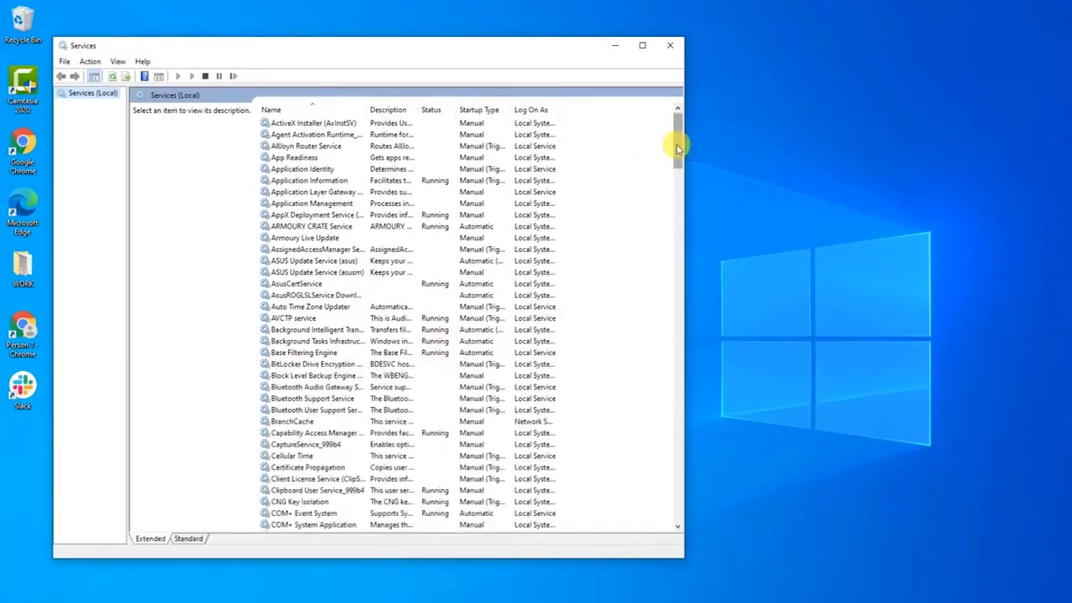
# - Widen the Name column and review the General properties of the Remote Procedure Call (RPC) service
pyautogui.moveTo(678, 143); pyautogui.dragTo(659, 385)
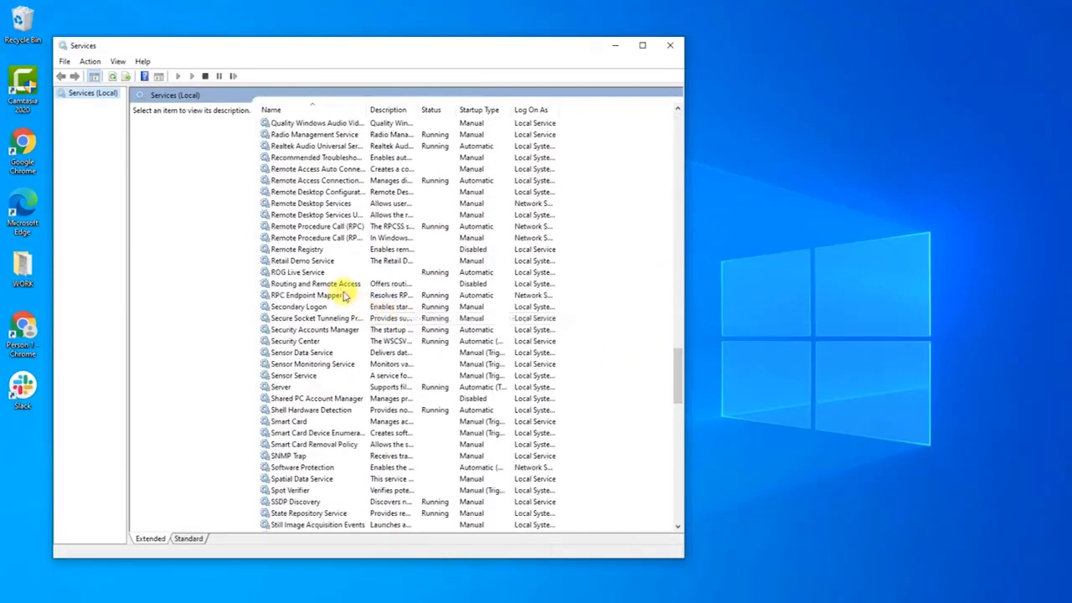
pyautogui.click(319, 238)
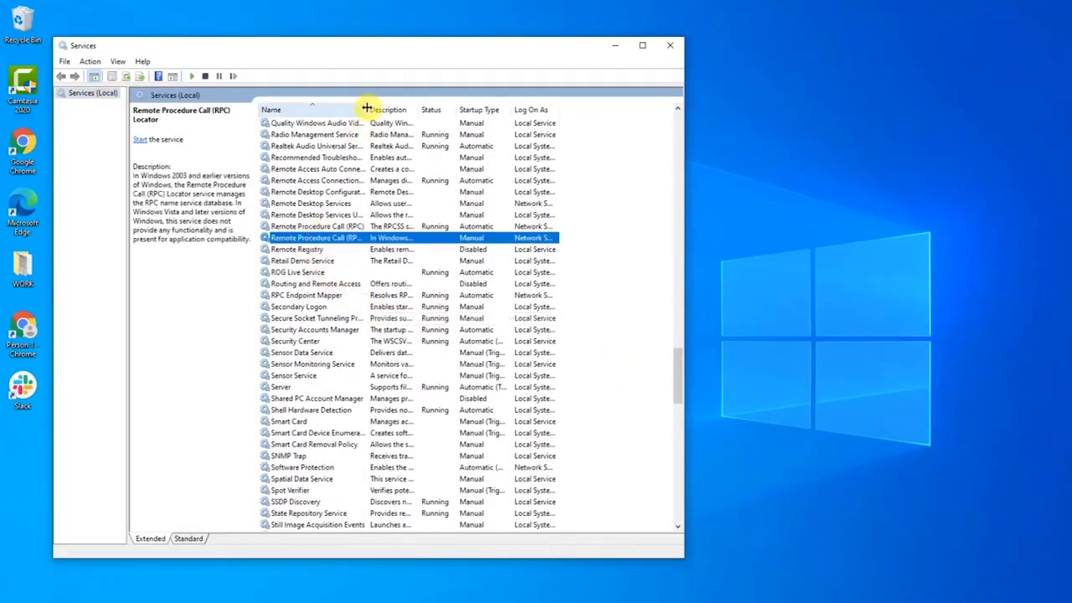
pyautogui.moveTo(367, 109); pyautogui.dragTo(457, 109)
pyautogui.click(356, 227)
pyautogui.rightClick(358, 228)
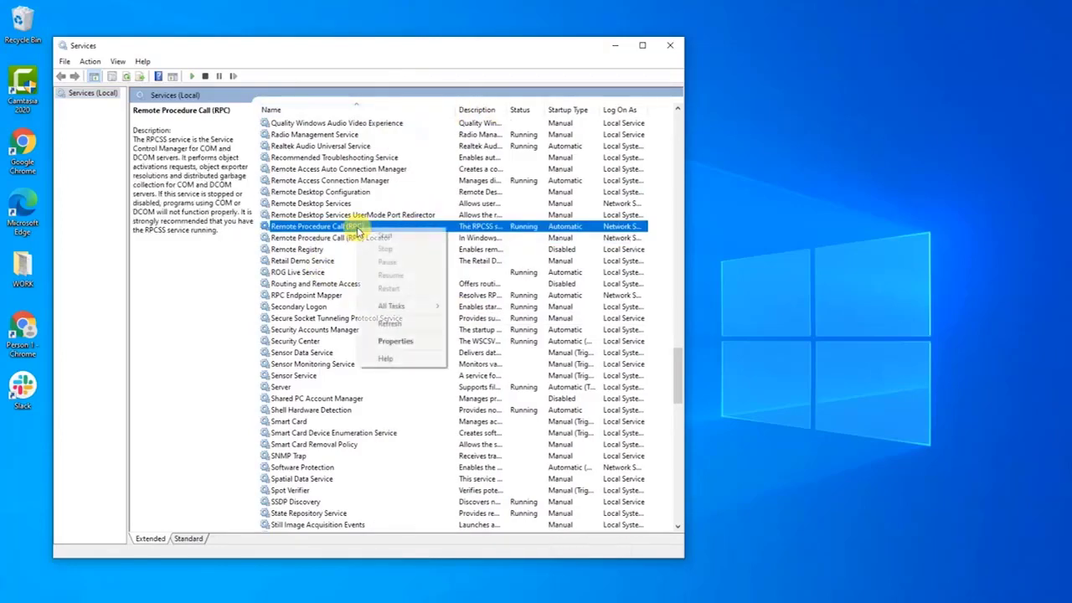
pyautogui.click(423, 342)
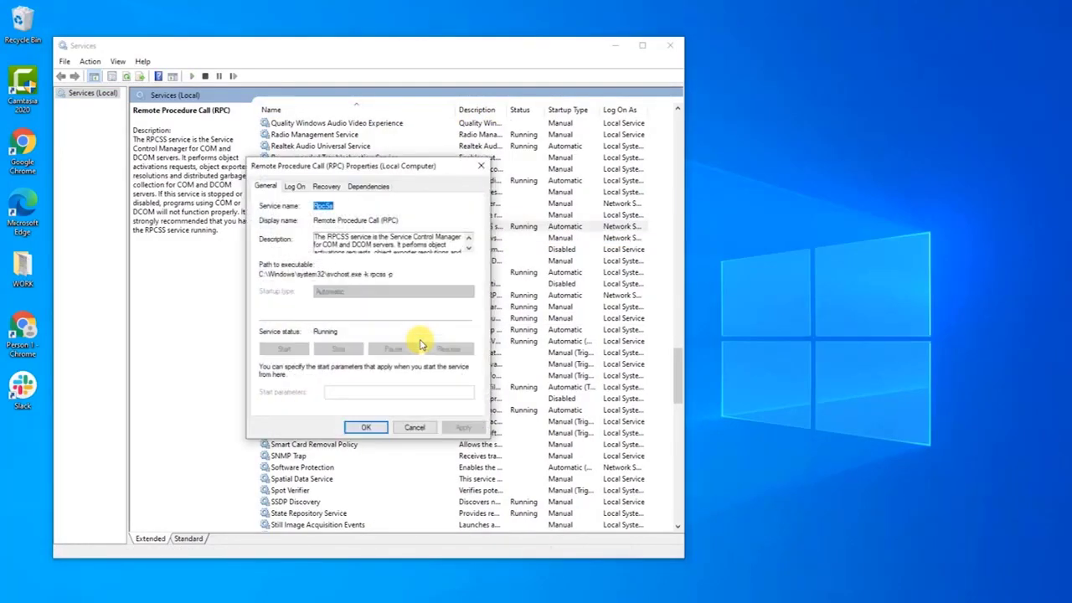
pyautogui.click(266, 187)
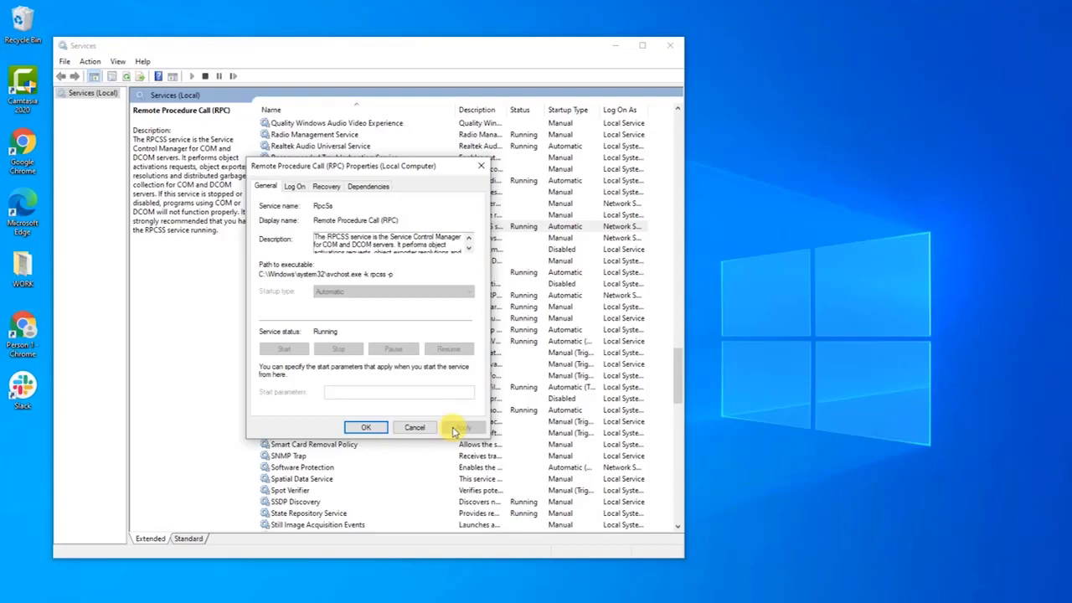
pyautogui.click(366, 428)
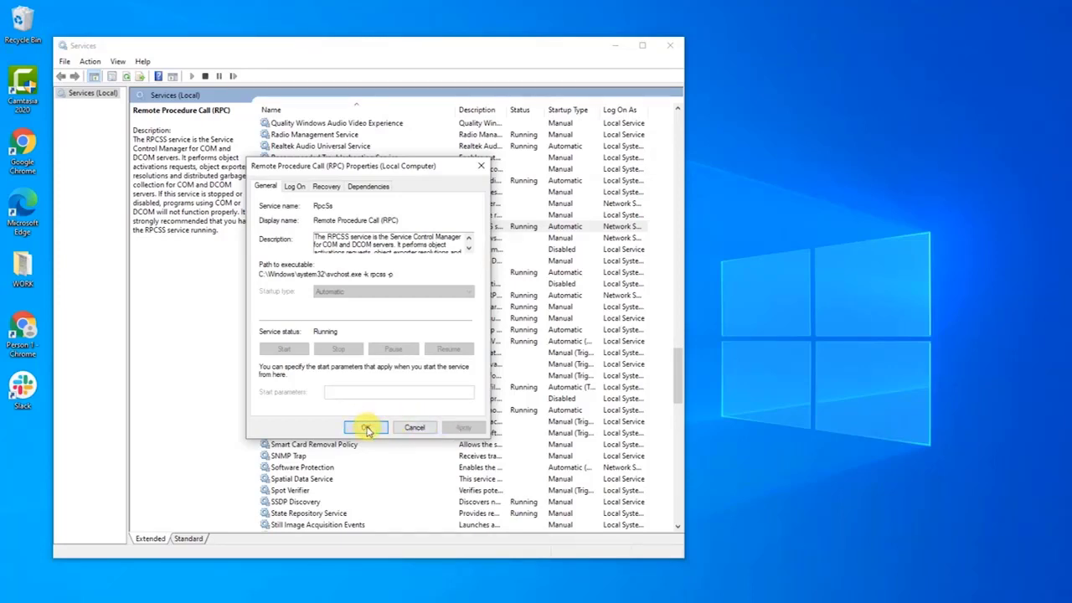
# - Review the General properties of the DCOM Server Process Launcher service and close the Services console
pyautogui.moveTo(677, 390); pyautogui.dragTo(663, 196)
pyautogui.click(344, 355)
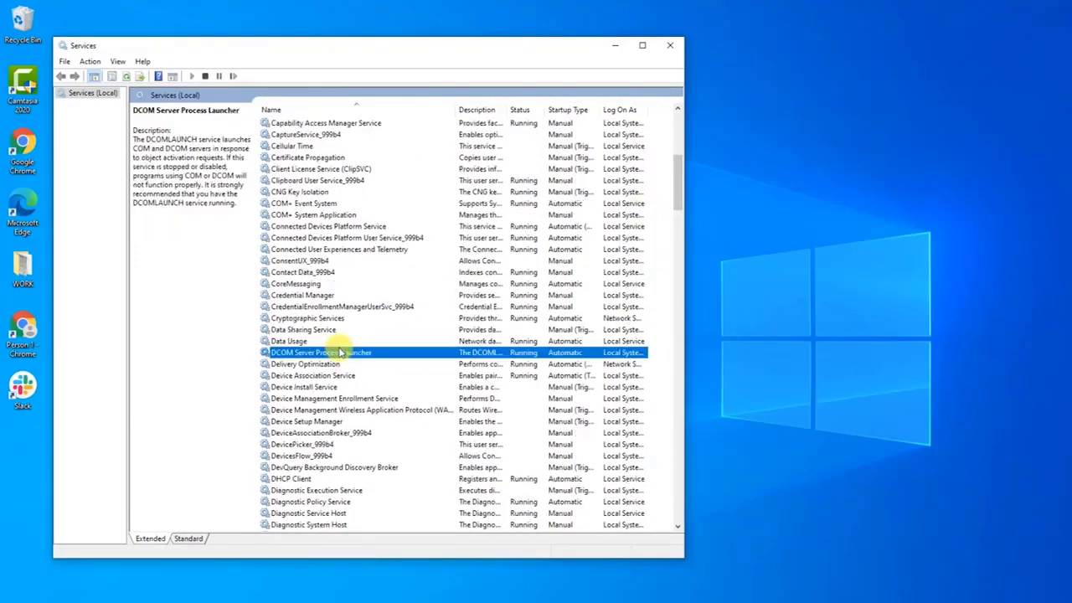
pyautogui.rightClick(345, 355)
pyautogui.click(387, 467)
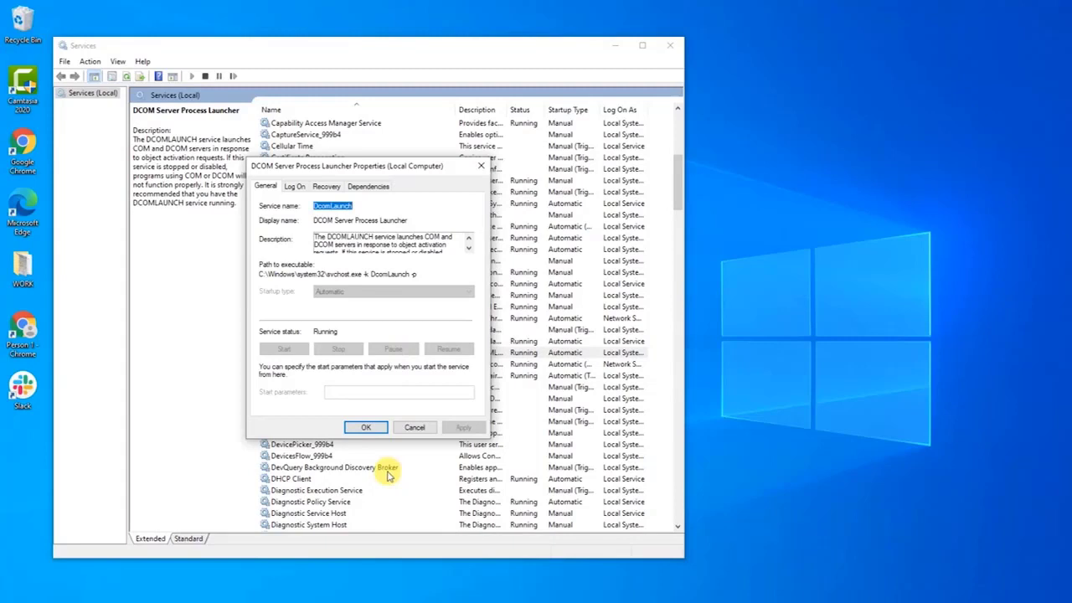
pyautogui.click(263, 188)
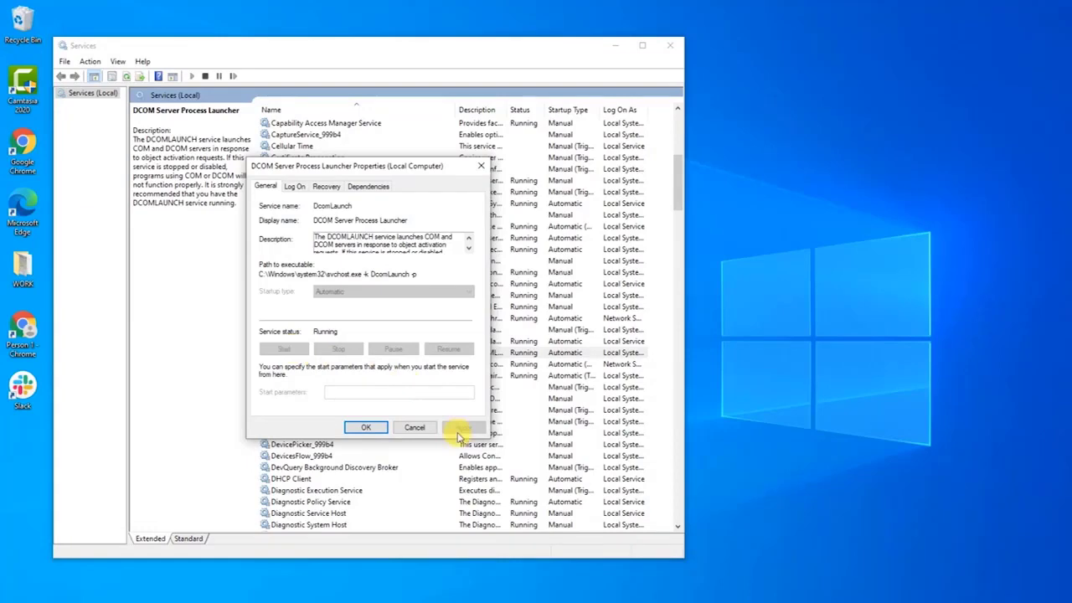
pyautogui.click(364, 428)
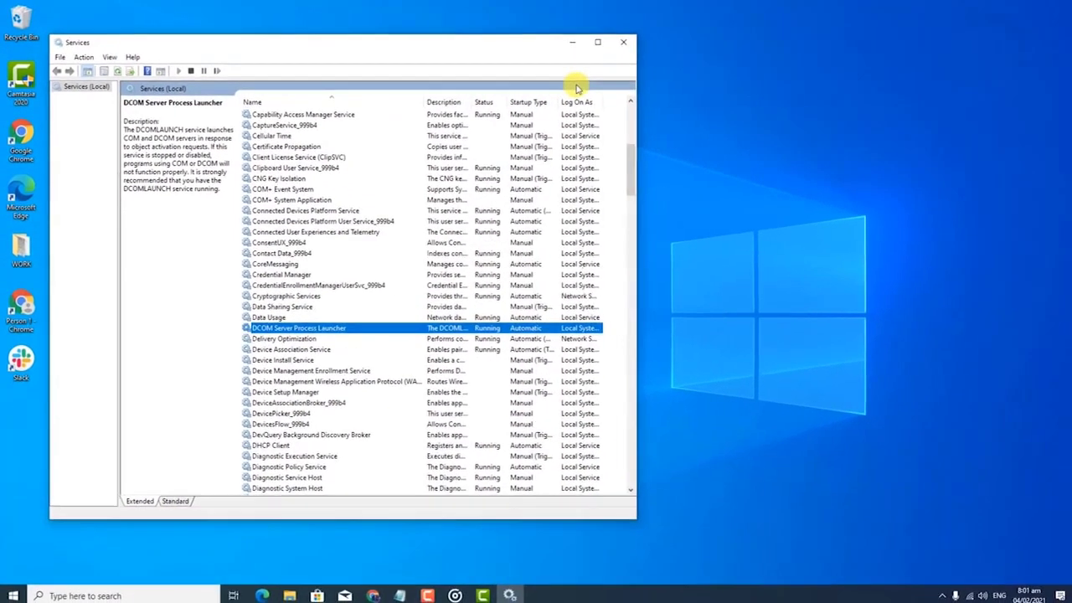
pyautogui.click(620, 41)
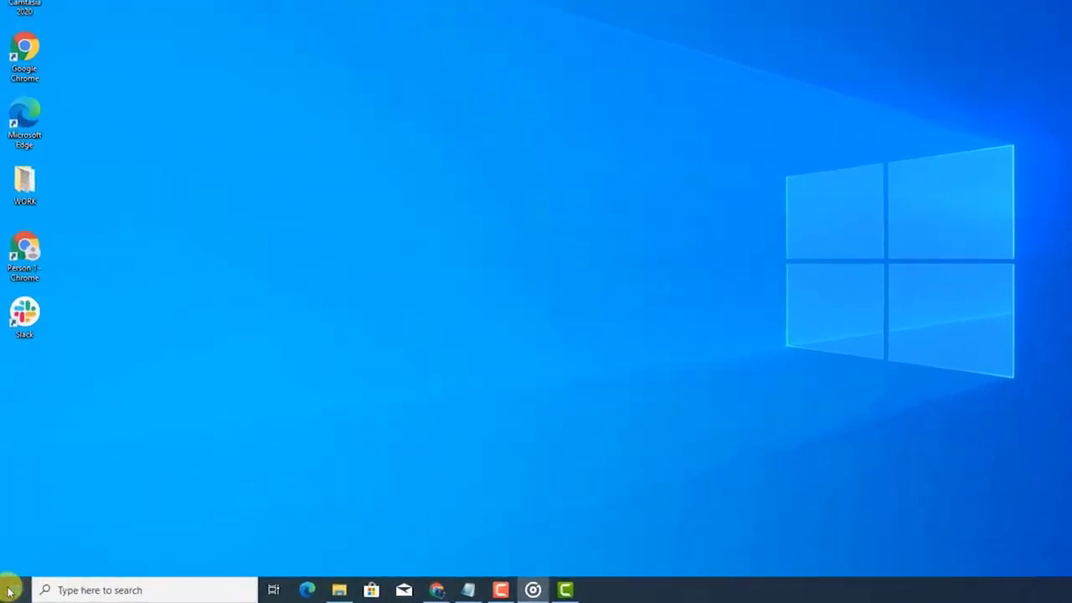
# - Bring up the Restart option among the computer's power options and dismiss it
pyautogui.click(12, 592)
pyautogui.click(15, 558)
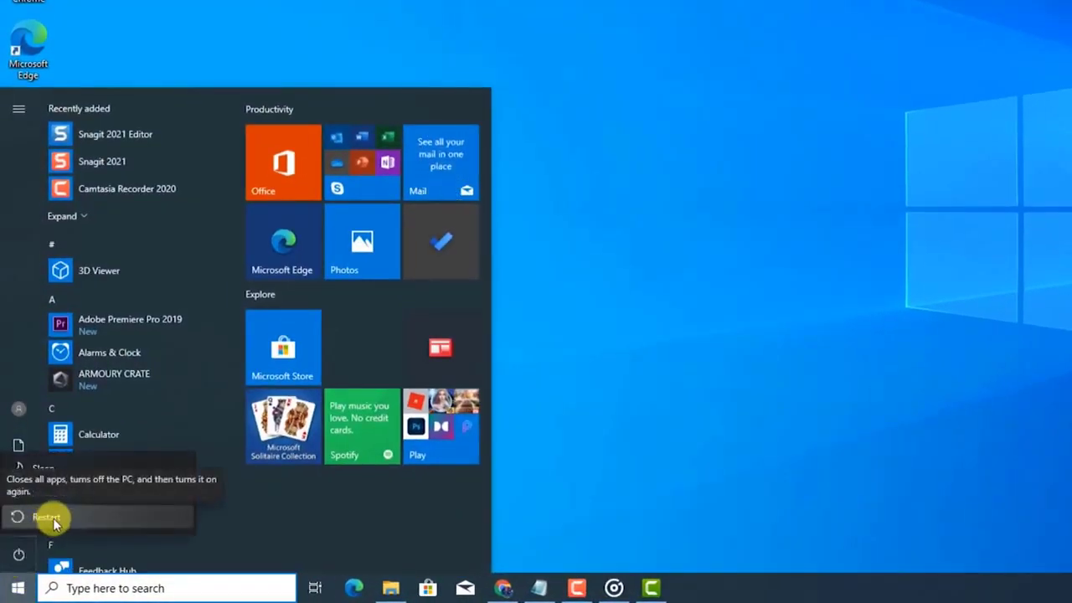
pyautogui.click(778, 169)
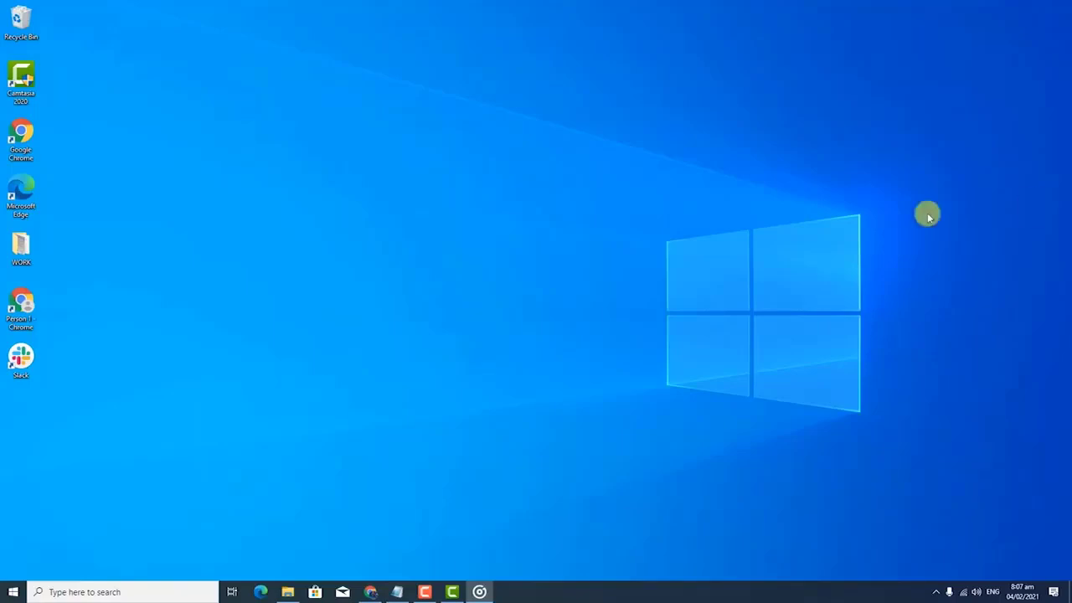
# - Open Control Panel by running control, display its items as large icons and enlarge the window
pyautogui.press('super+r')
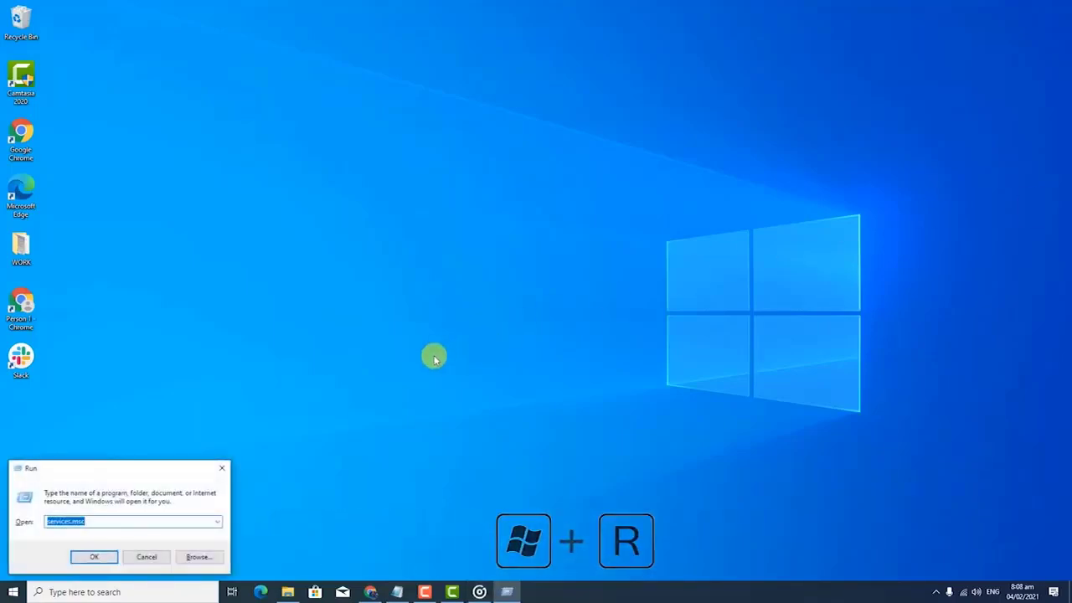
pyautogui.press('BackSpace')
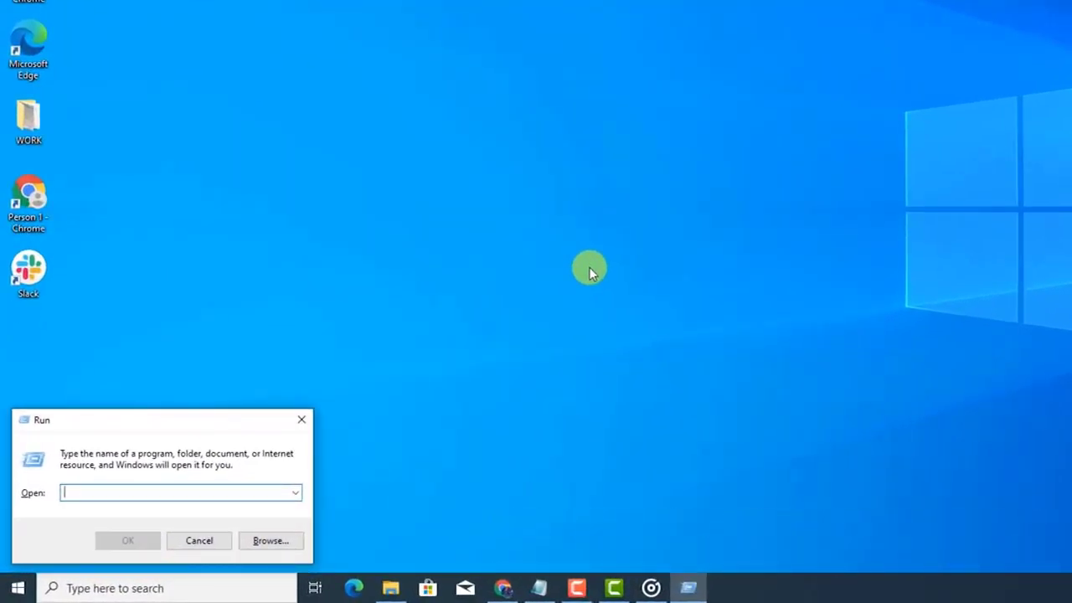
pyautogui.write('control')
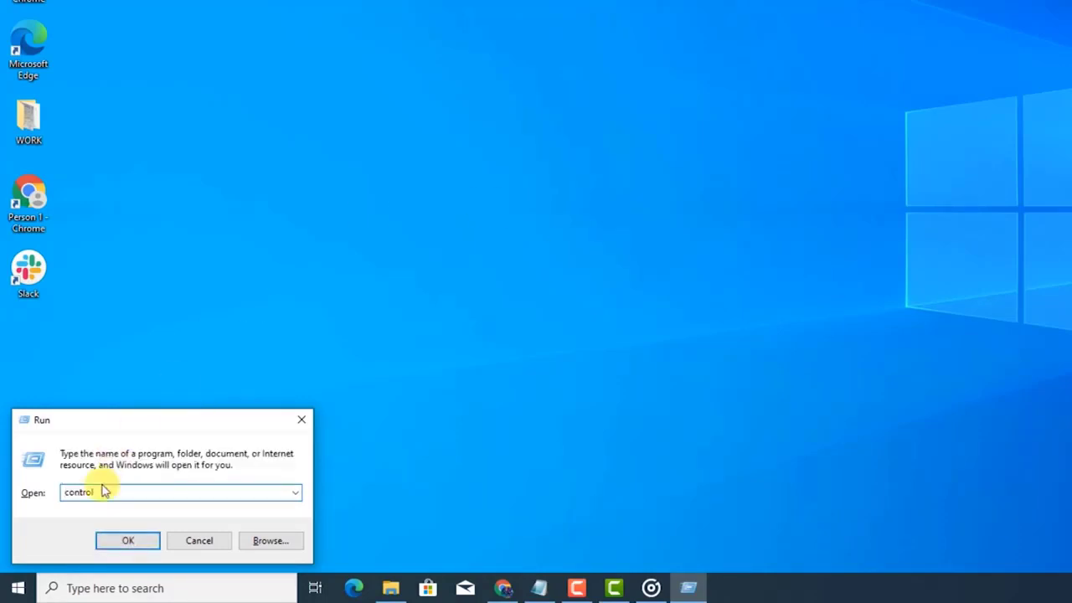
pyautogui.click(114, 541)
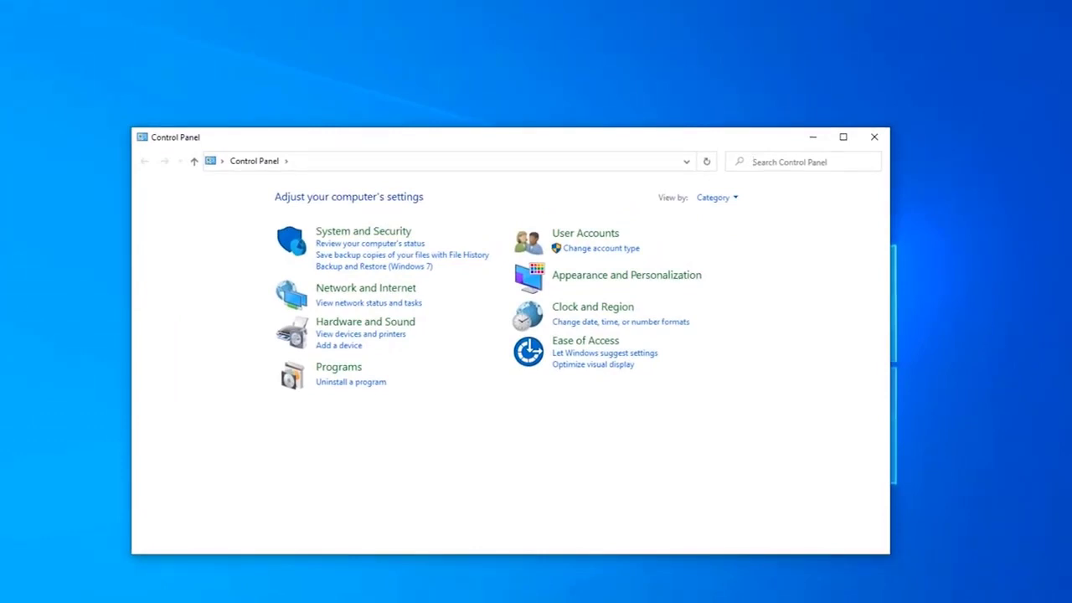
pyautogui.click(713, 198)
pyautogui.click(730, 234)
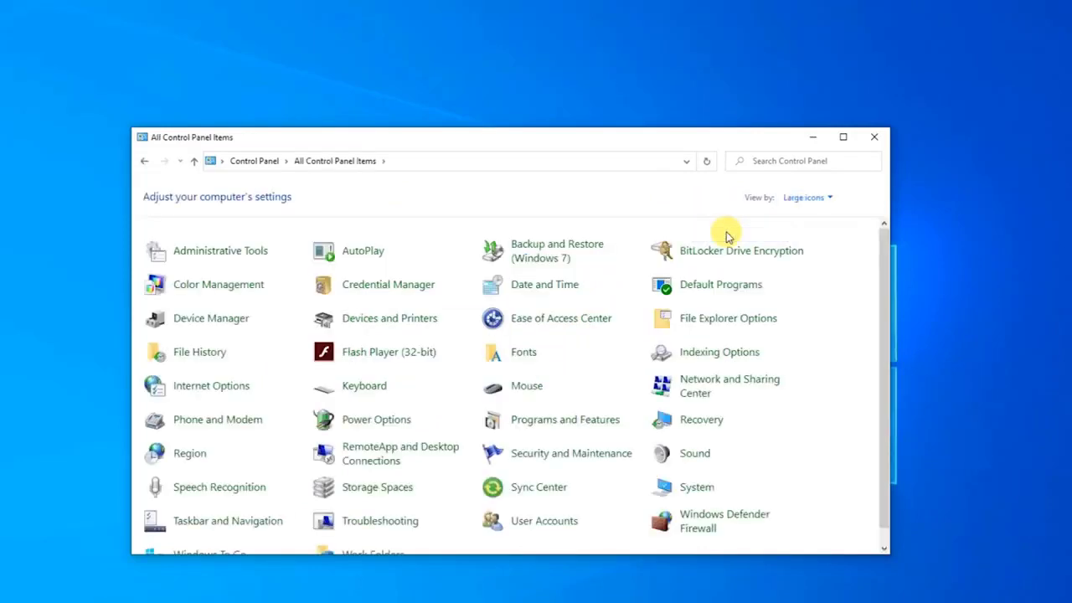
pyautogui.moveTo(599, 128); pyautogui.dragTo(596, 22)
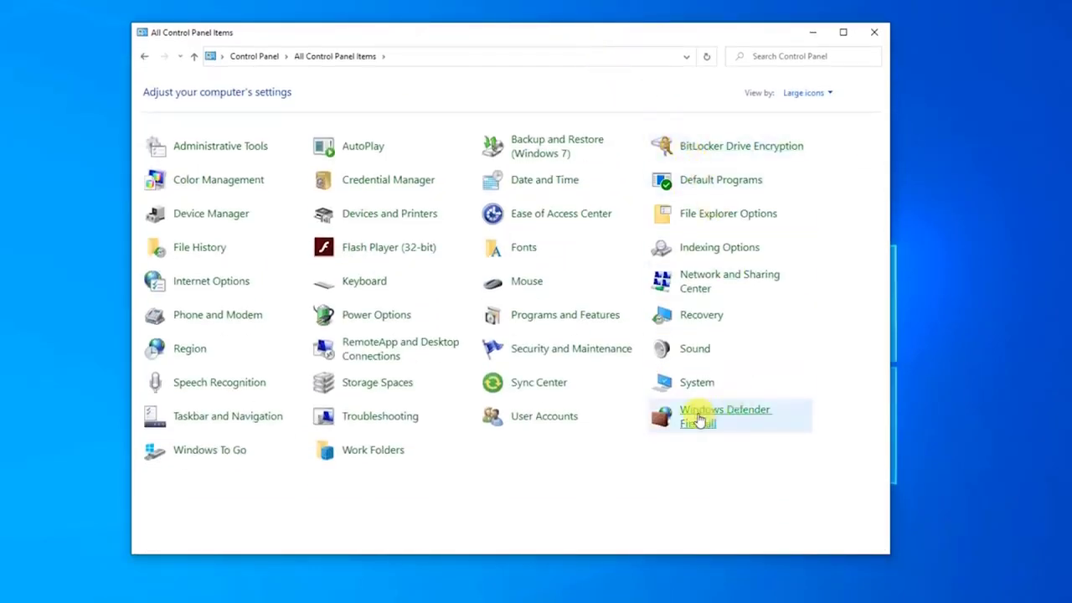
# - Allow Remote Assistance on public networks in the Windows Defender Firewall allowed apps and close the window
pyautogui.click(699, 419)
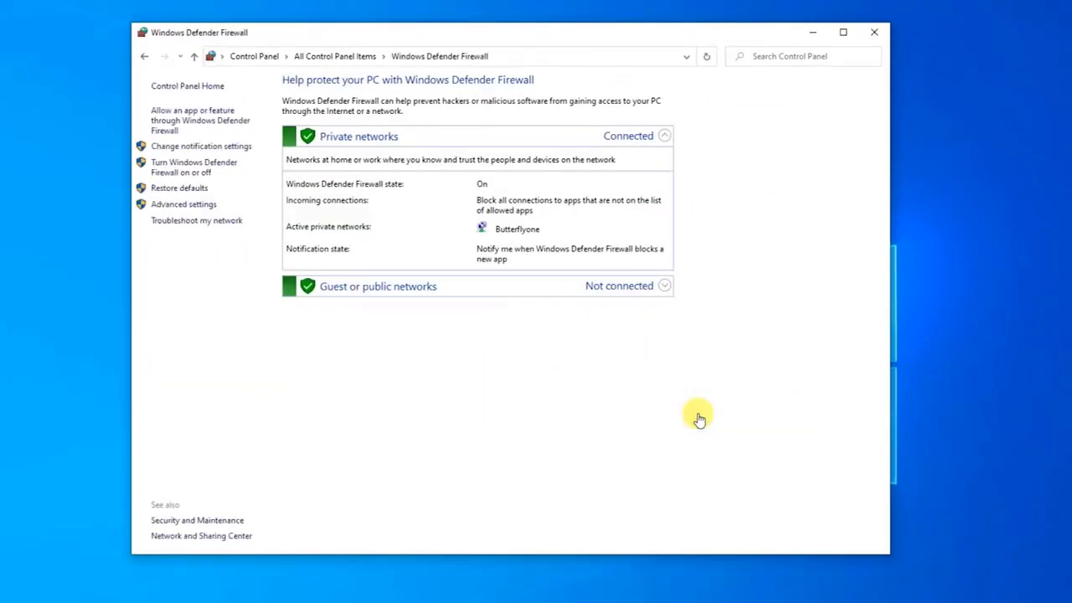
pyautogui.click(213, 123)
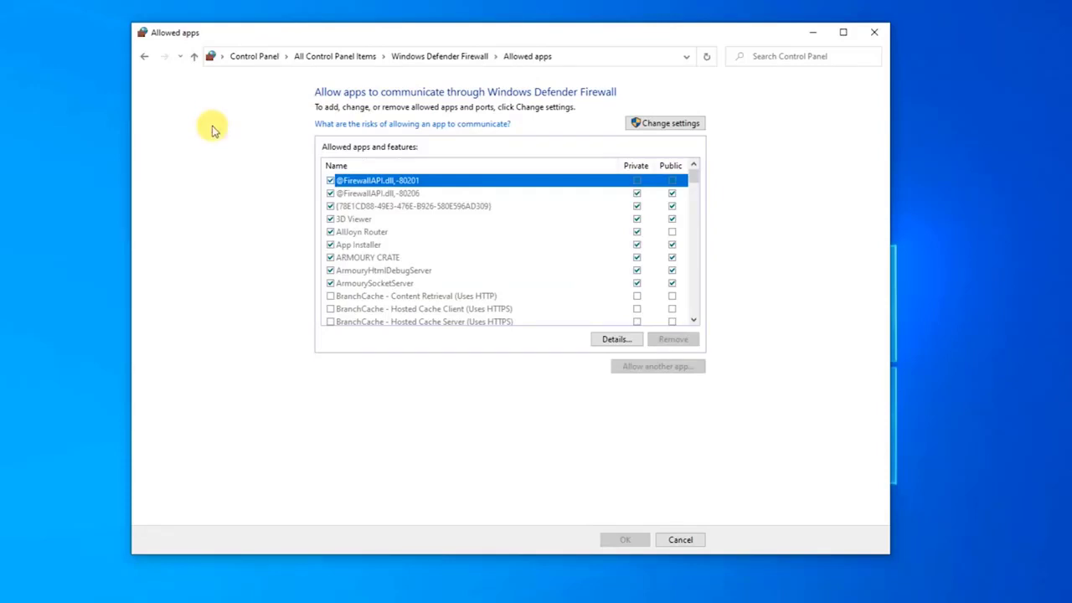
pyautogui.click(659, 126)
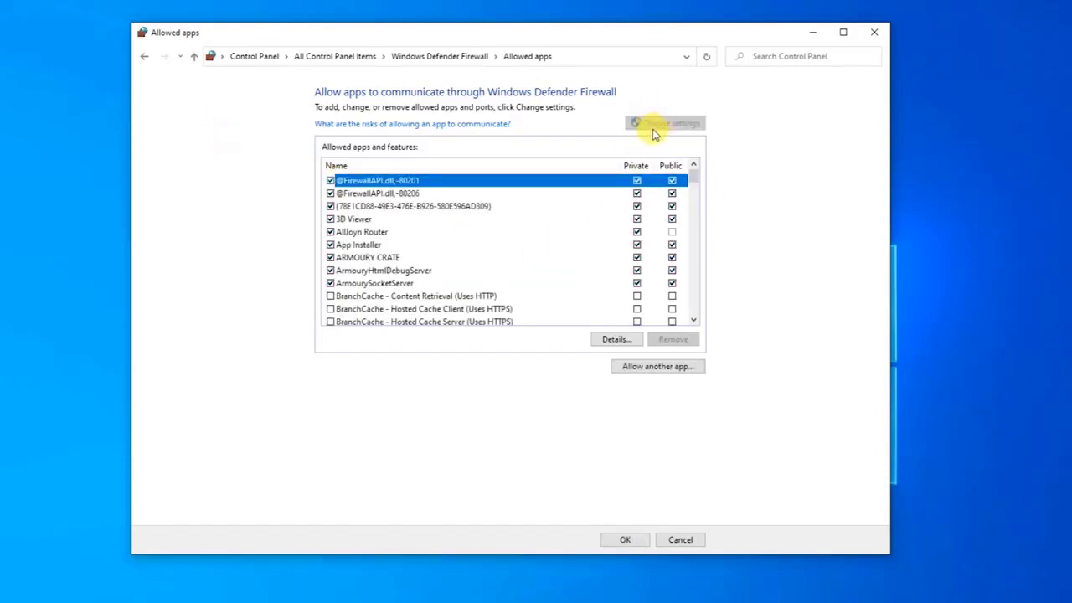
pyautogui.moveTo(694, 181); pyautogui.dragTo(701, 251)
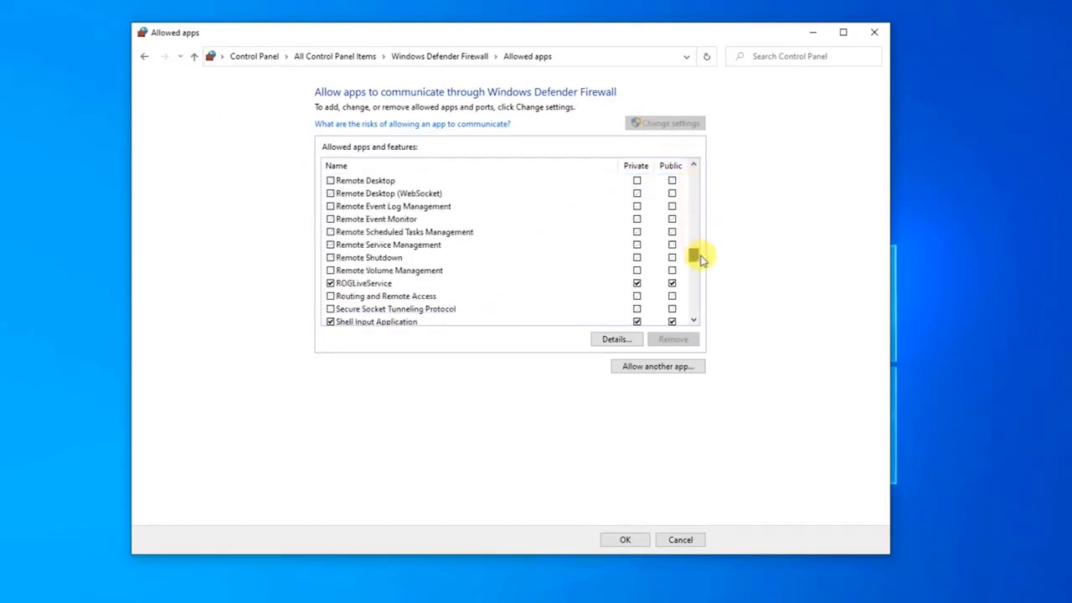
pyautogui.scroll(2, 459, 272)
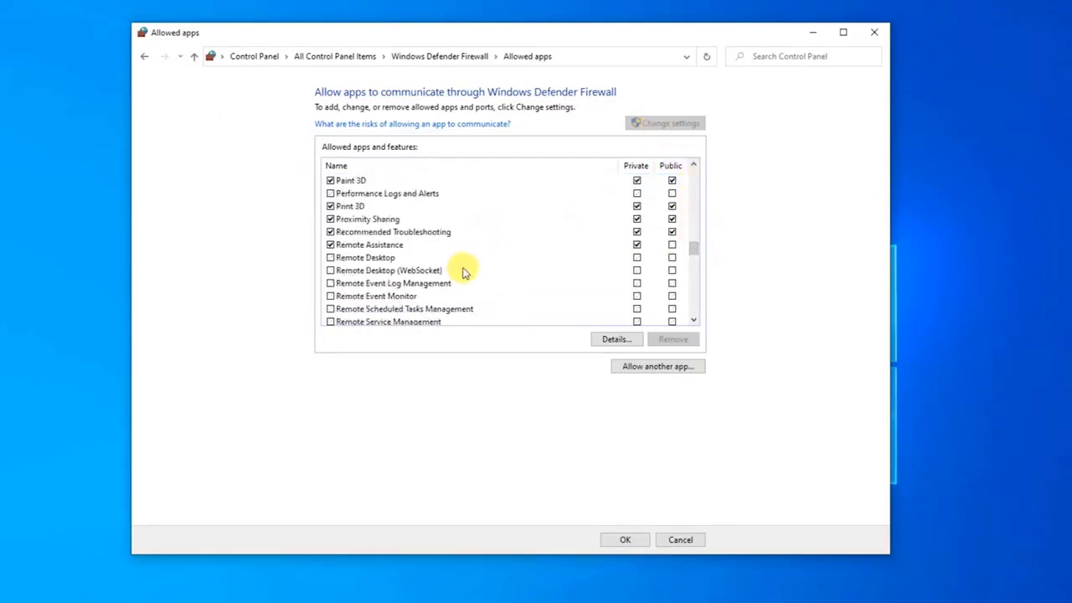
pyautogui.click(672, 245)
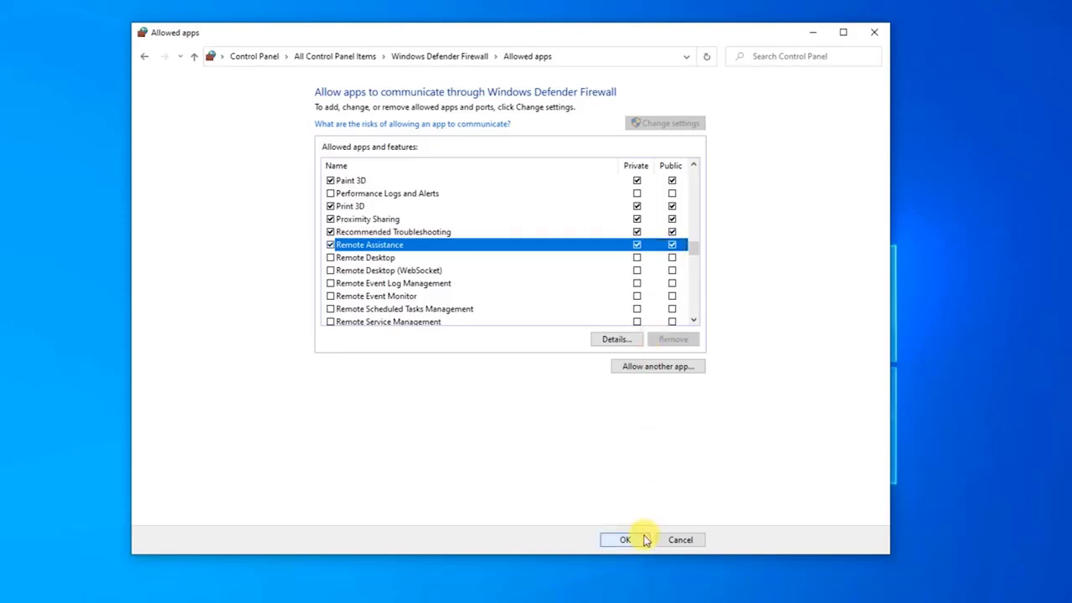
pyautogui.click(865, 40)
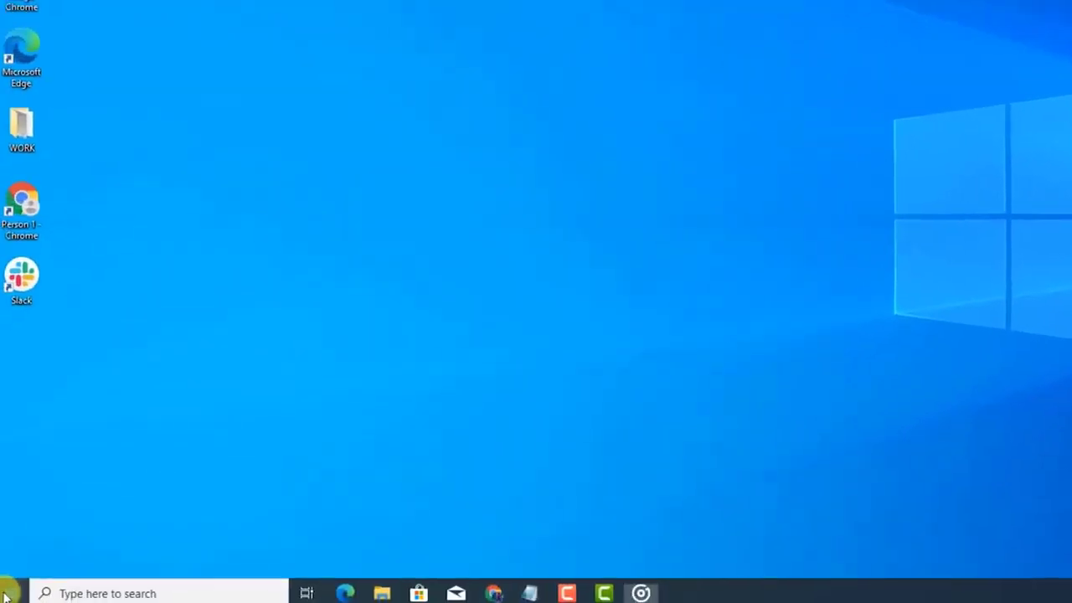
# - Show the Restart option in the power options again and close the menu
pyautogui.click(12, 586)
pyautogui.click(19, 555)
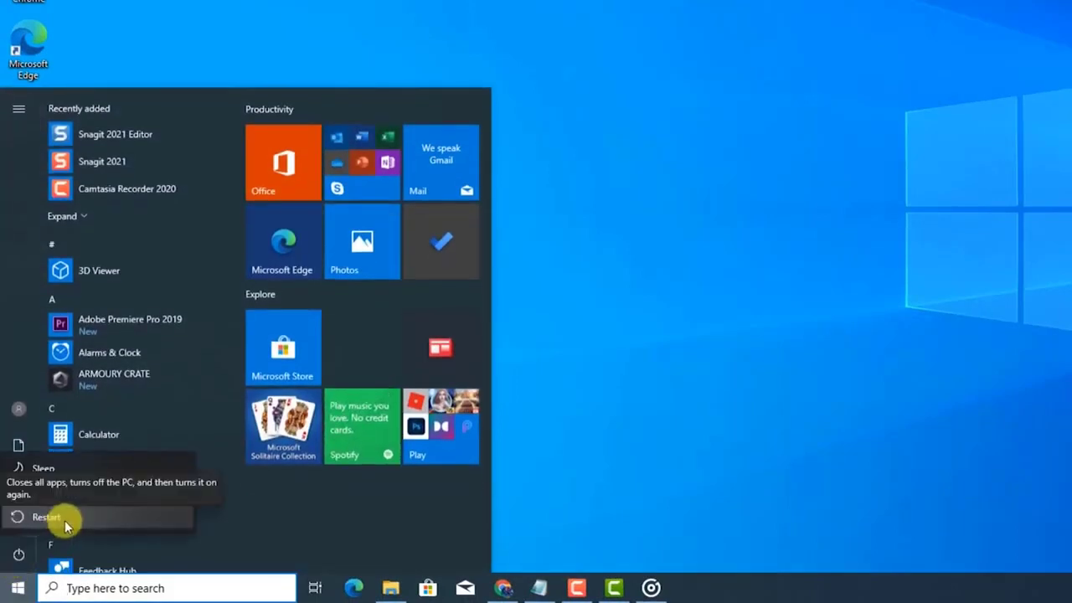
pyautogui.click(869, 135)
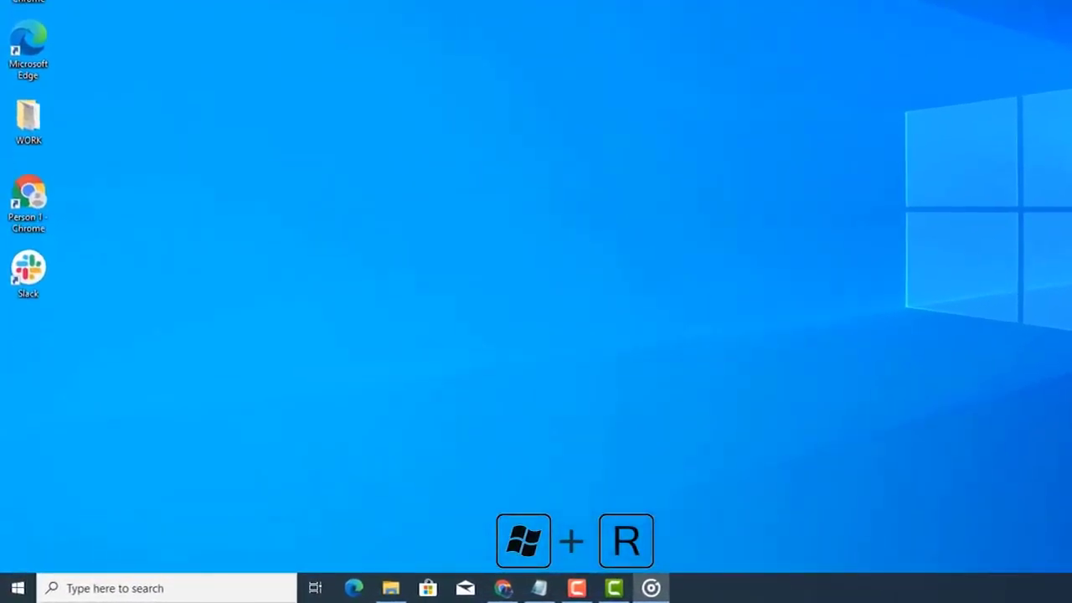
# - Run msconfig and apply Normal startup as the startup selection in System Configuration
pyautogui.press('super+r')
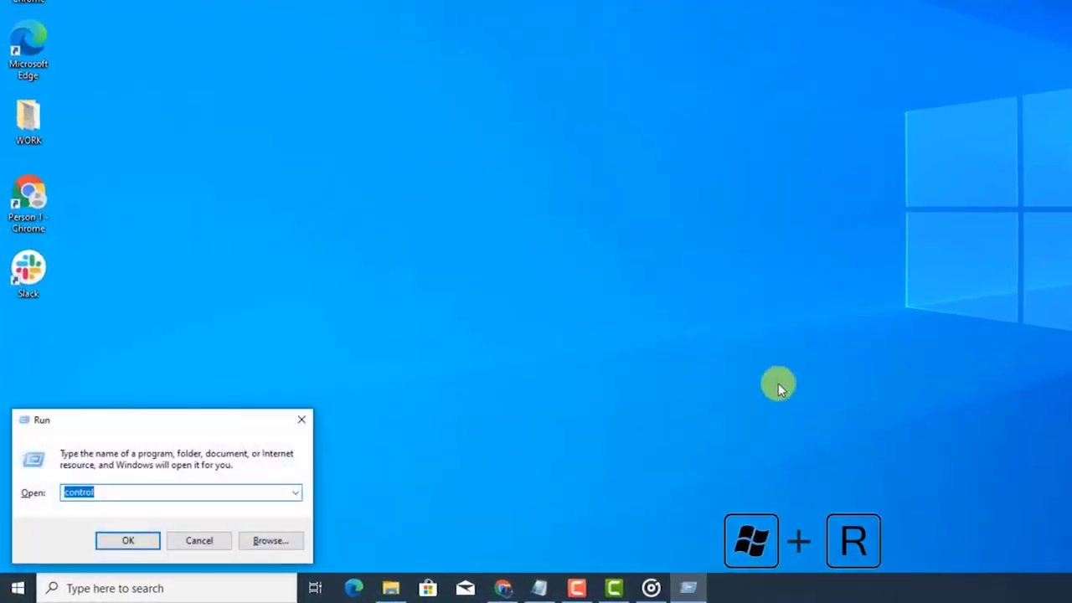
pyautogui.press('BackSpace')
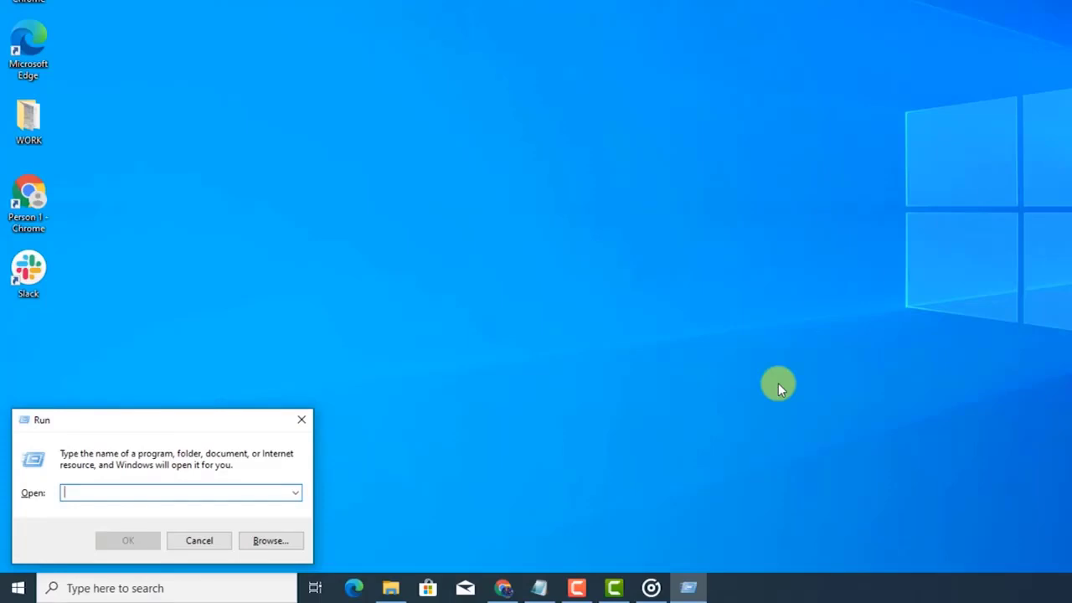
pyautogui.write('msconfig')
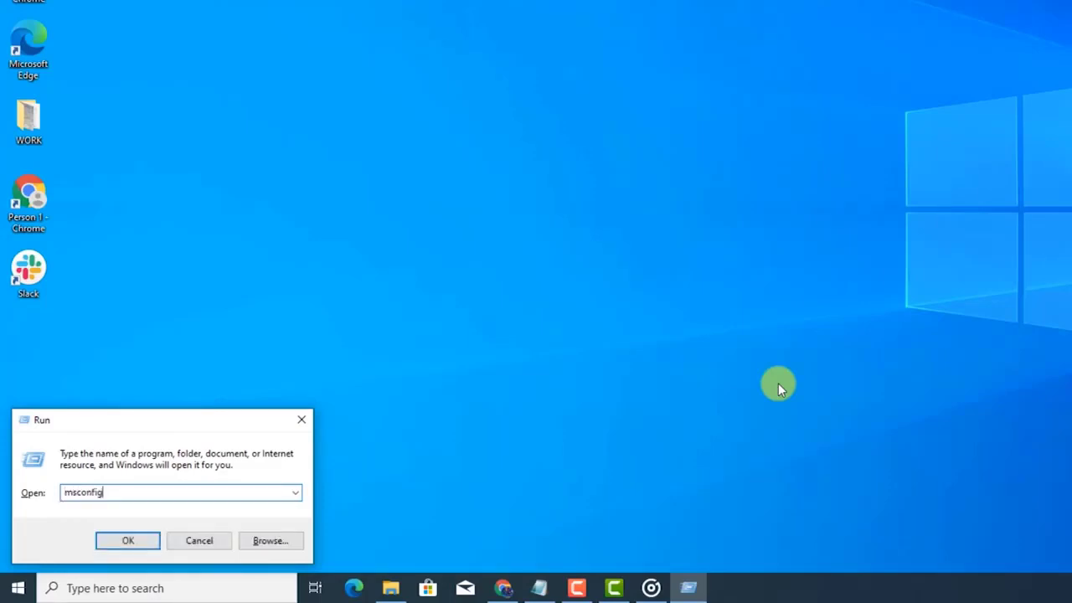
pyautogui.click(130, 540)
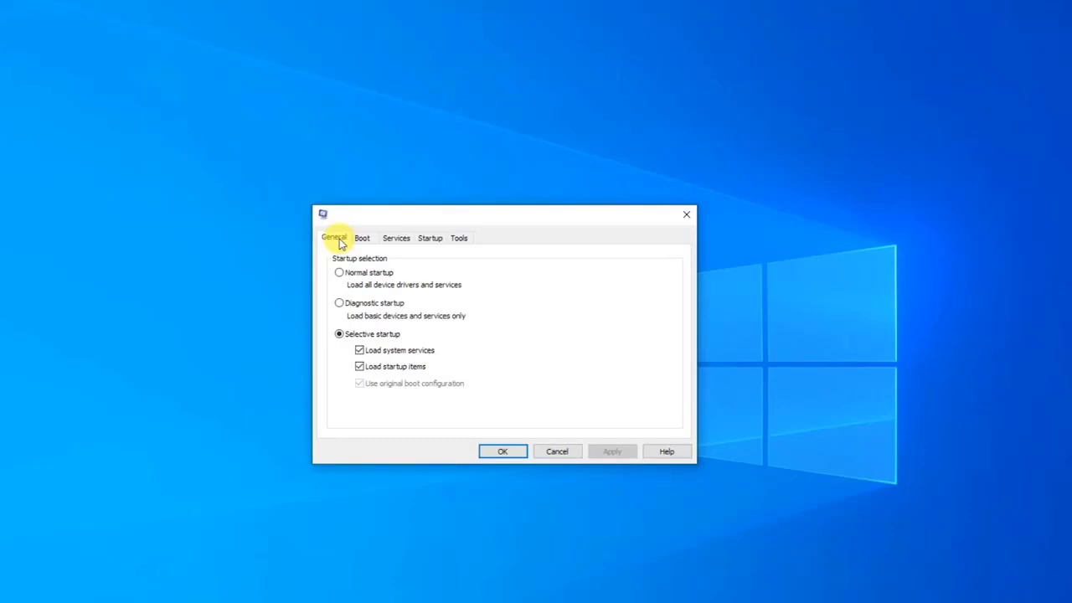
pyautogui.click(340, 277)
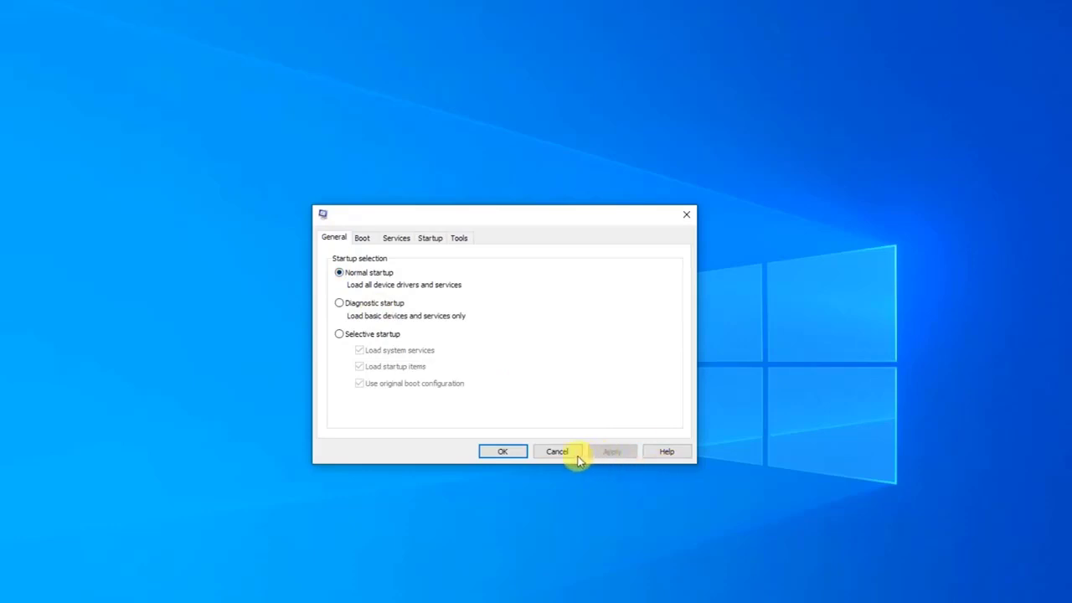
pyautogui.click(508, 454)
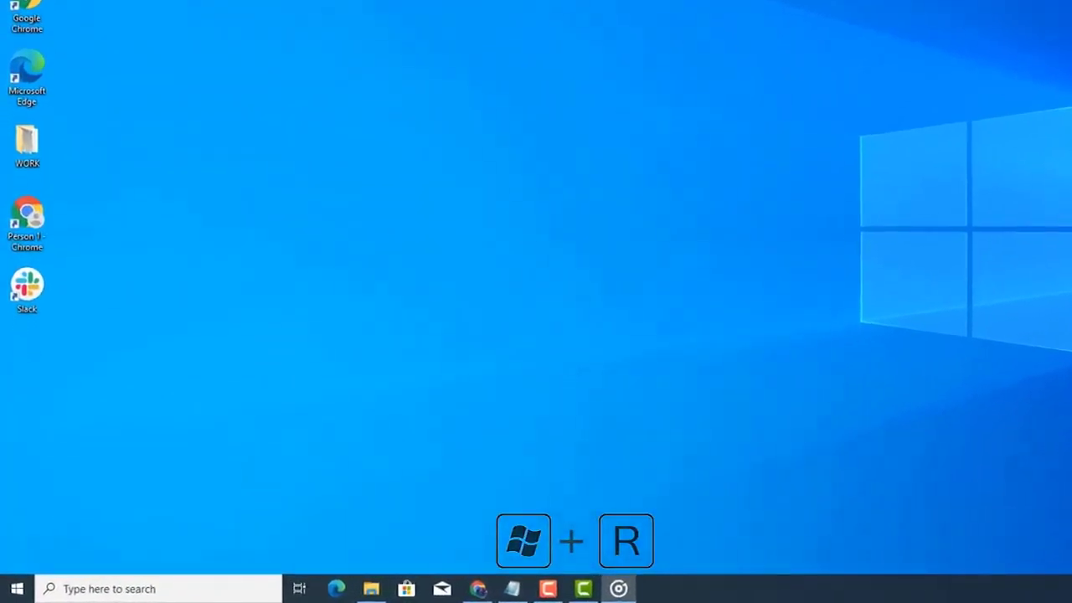
# - Open Network Connections by running ncpa.cpl and bring up the properties of the Wi-Fi connection
pyautogui.press('super+r')
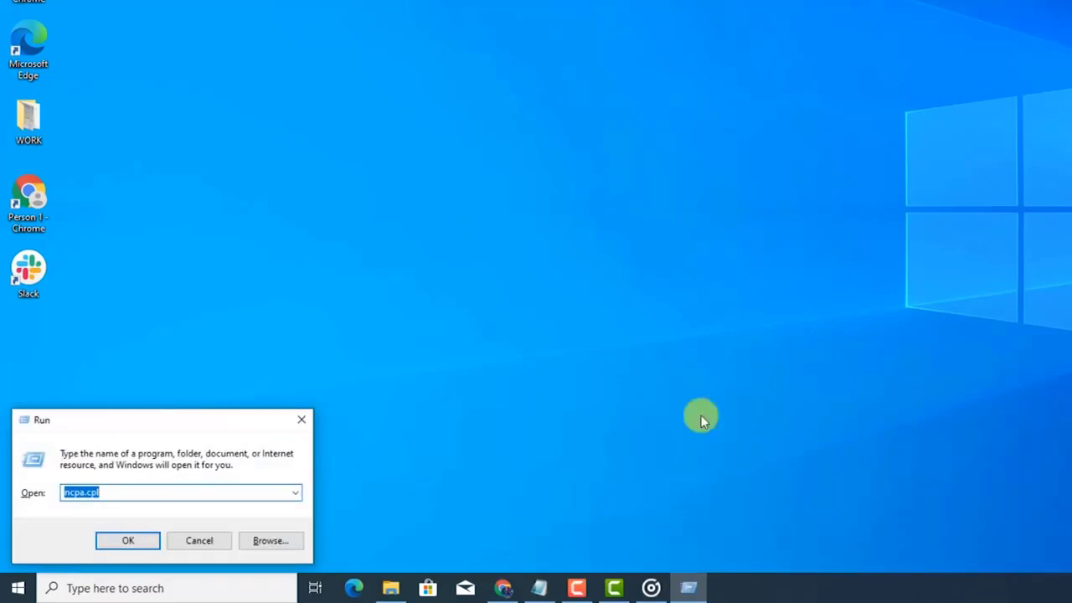
pyautogui.click(172, 491)
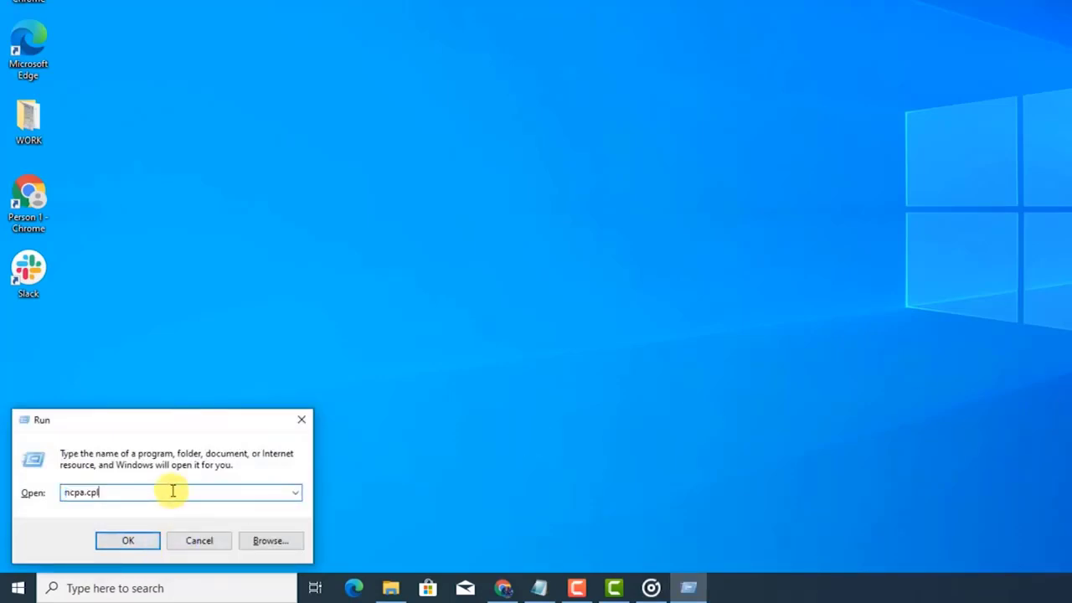
pyautogui.click(139, 539)
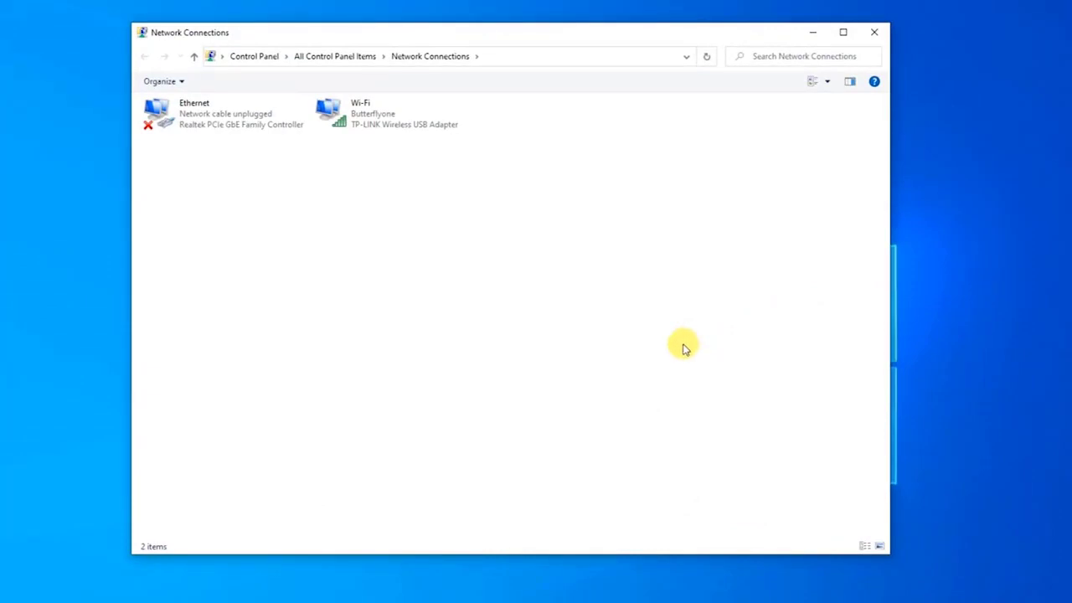
pyautogui.rightClick(381, 116)
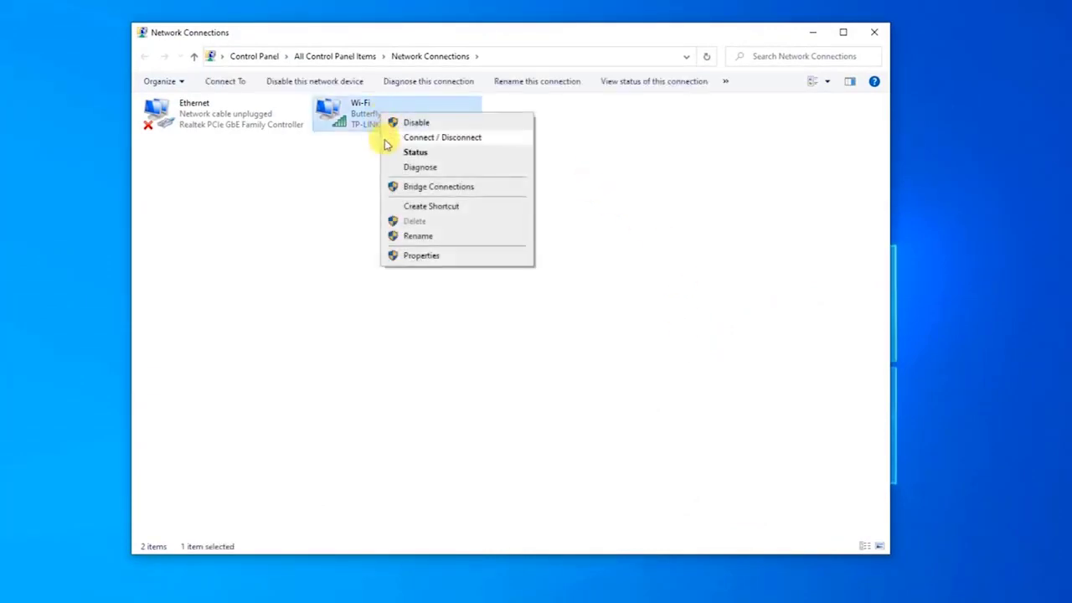
pyautogui.click(441, 255)
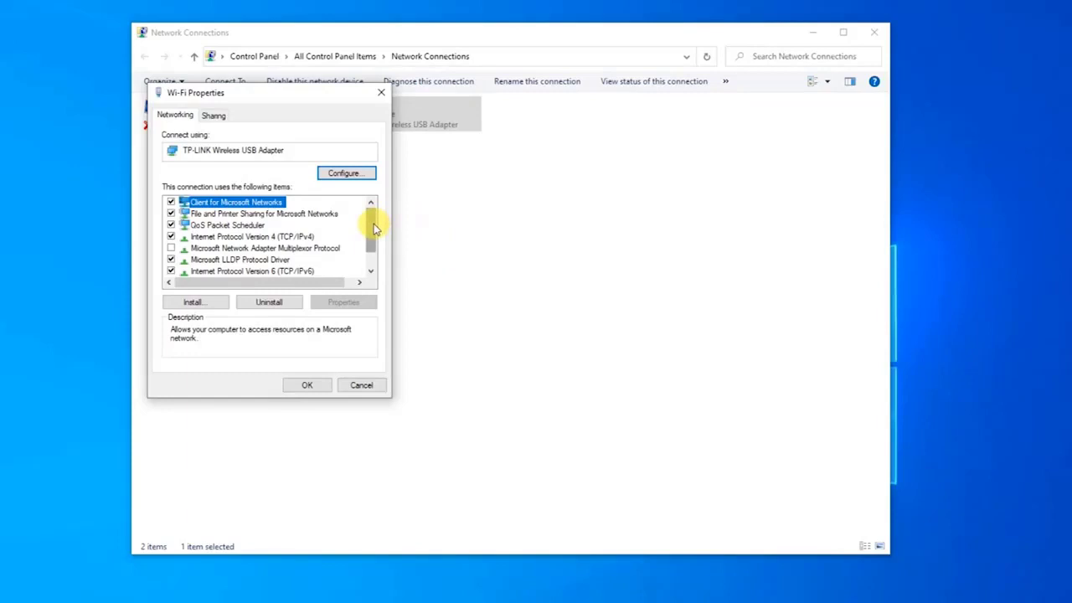
# - Check that File and Printer Sharing for Microsoft Networks and Internet Protocol Version 6 (TCP/IPv6) are enabled, confirm the properties and close Network Connections
pyautogui.click(168, 116)
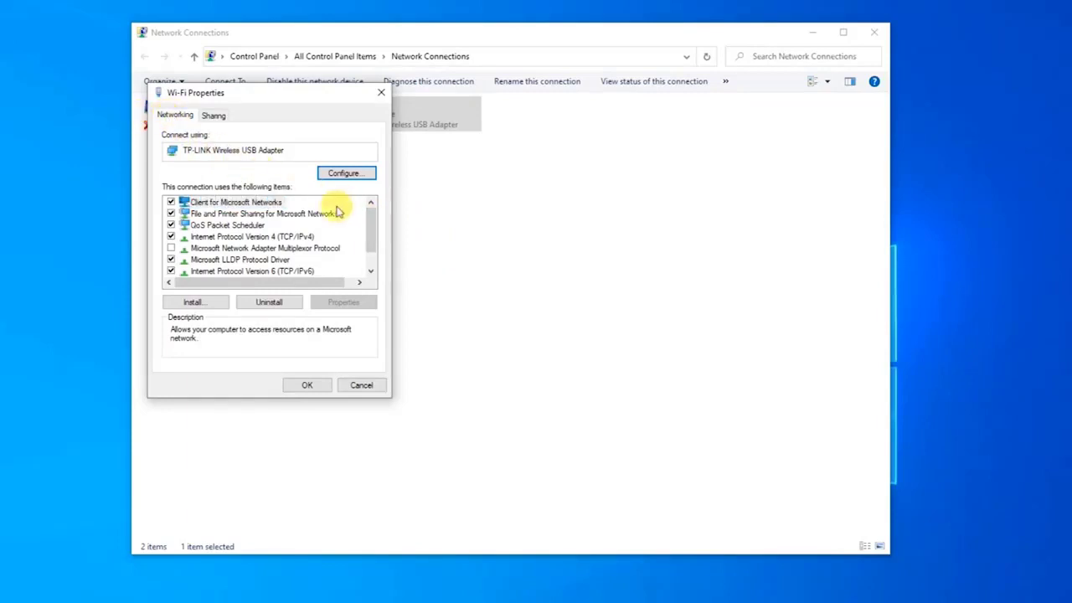
pyautogui.click(249, 215)
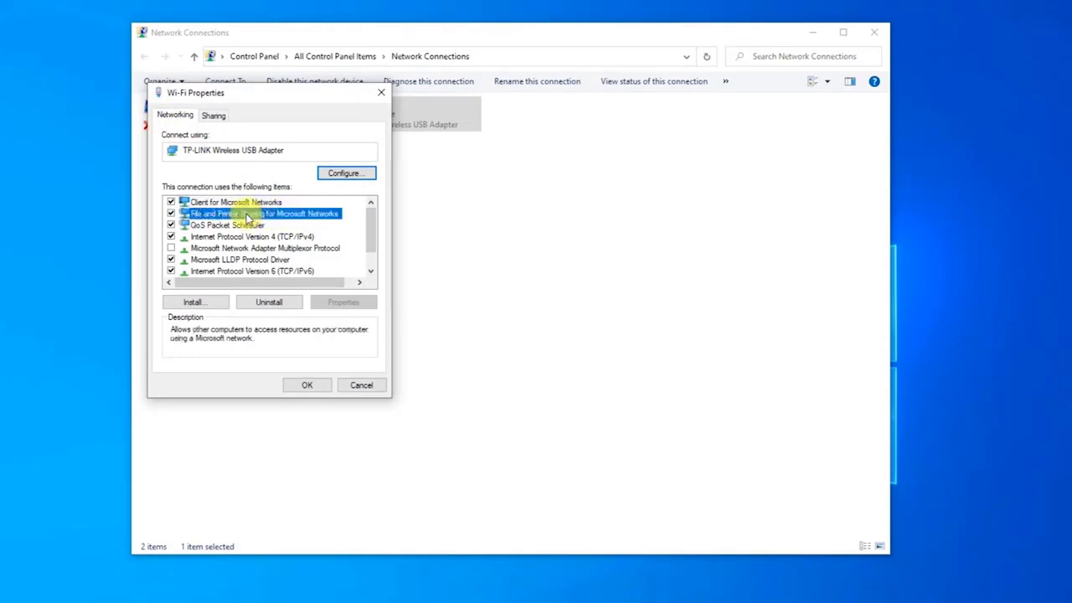
pyautogui.scroll(-1, 371, 218)
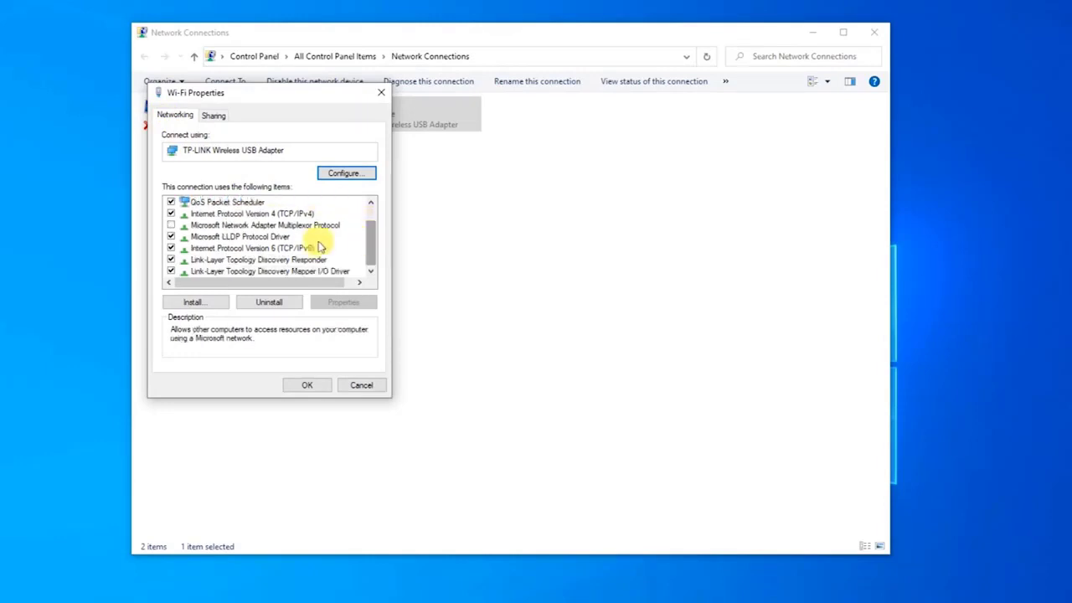
pyautogui.click(283, 249)
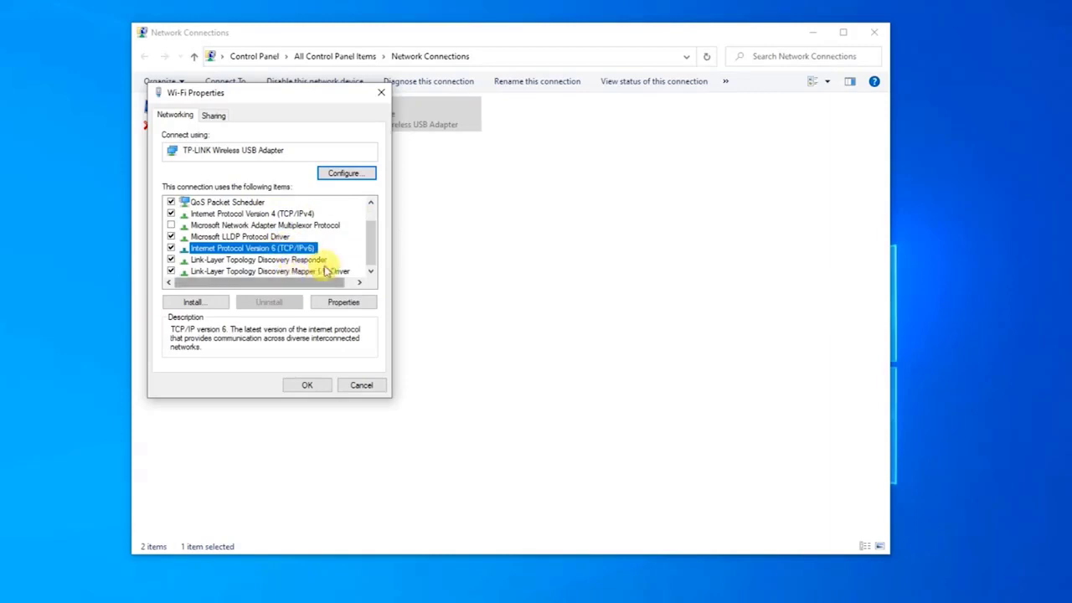
pyautogui.scroll(1, 366, 255)
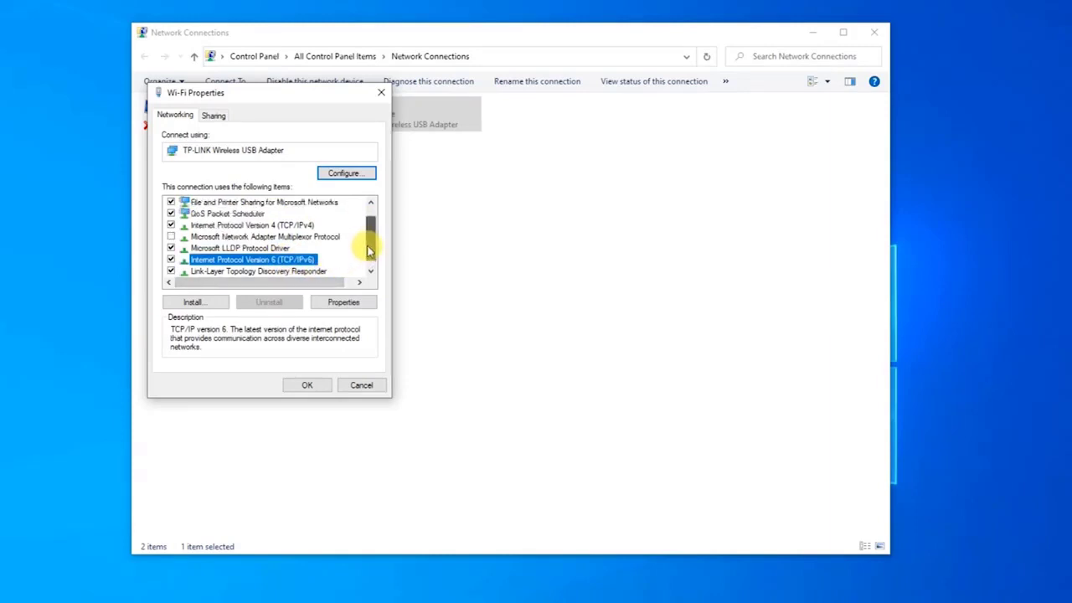
pyautogui.click(207, 203)
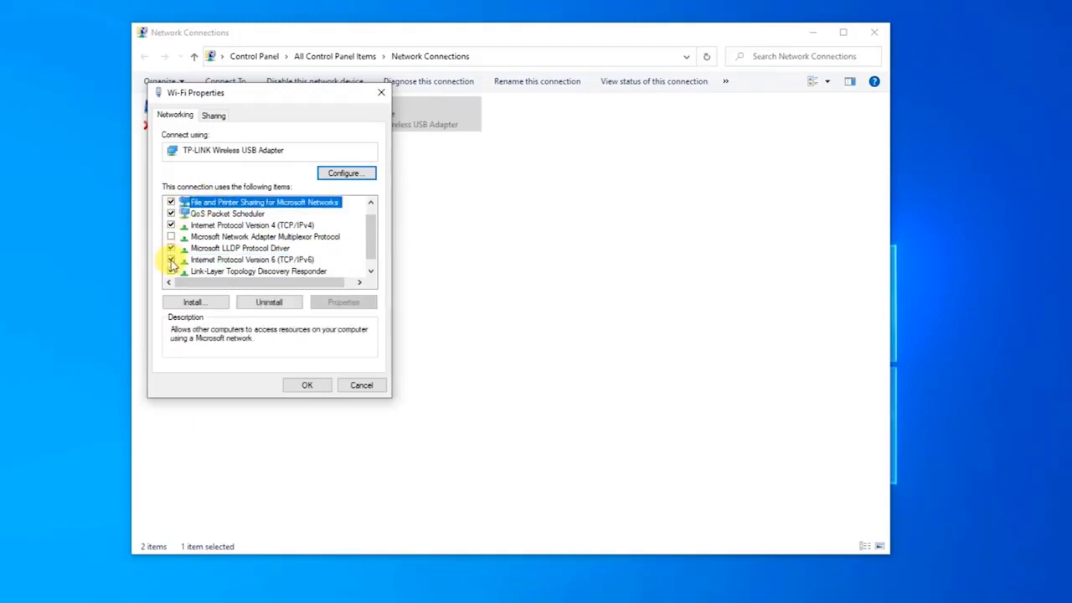
pyautogui.click(307, 385)
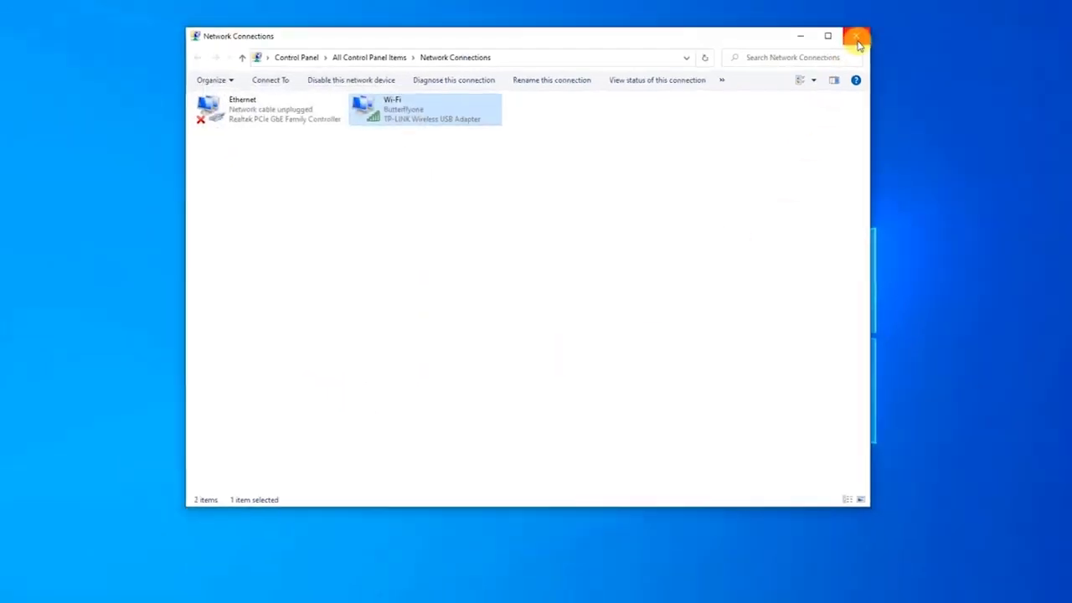
pyautogui.click(845, 46)
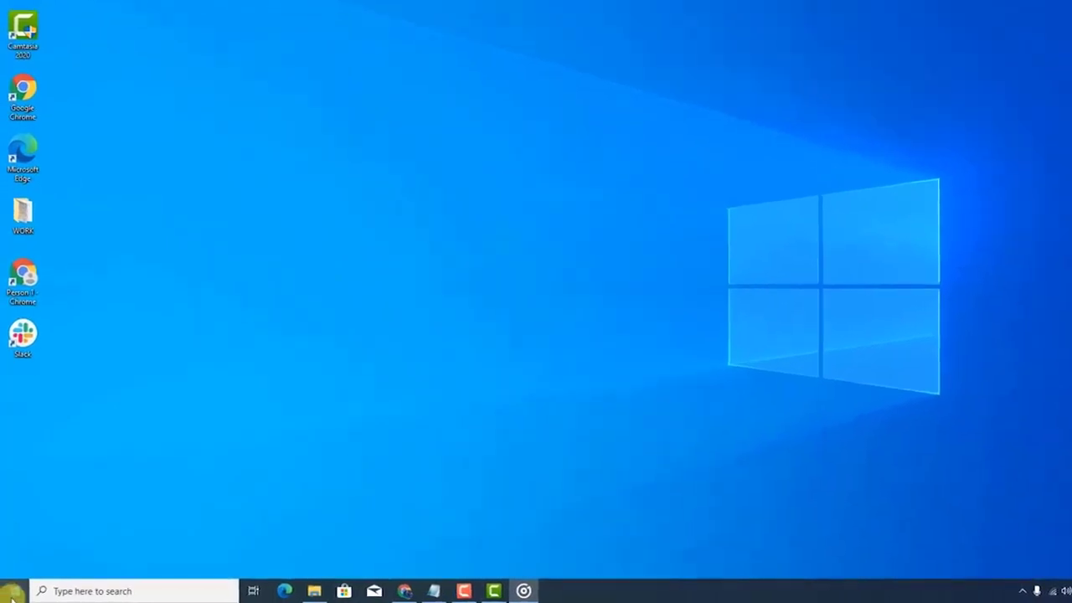
# - Display the computer's power options with Restart once more and dismiss them
pyautogui.click(12, 591)
pyautogui.click(14, 564)
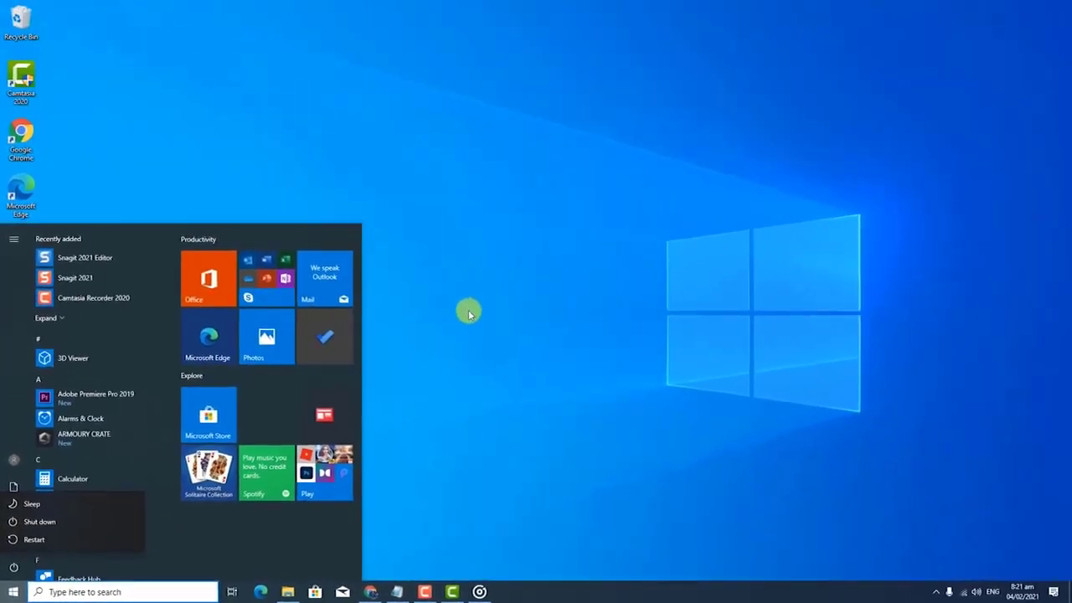
pyautogui.click(518, 301)
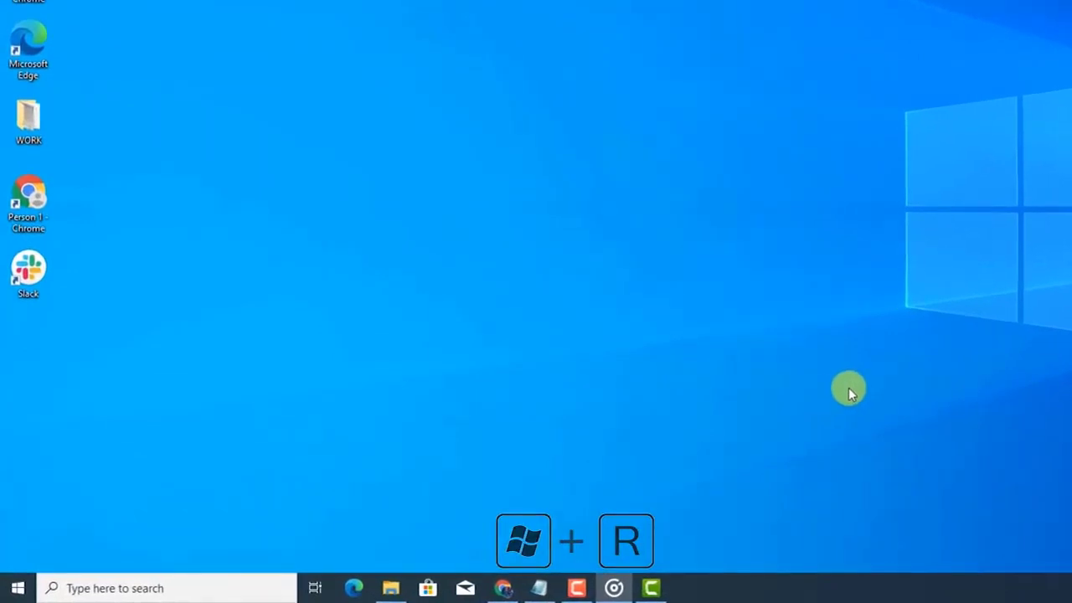
# - Open the Registry Editor by running regedit
pyautogui.press('super+r')
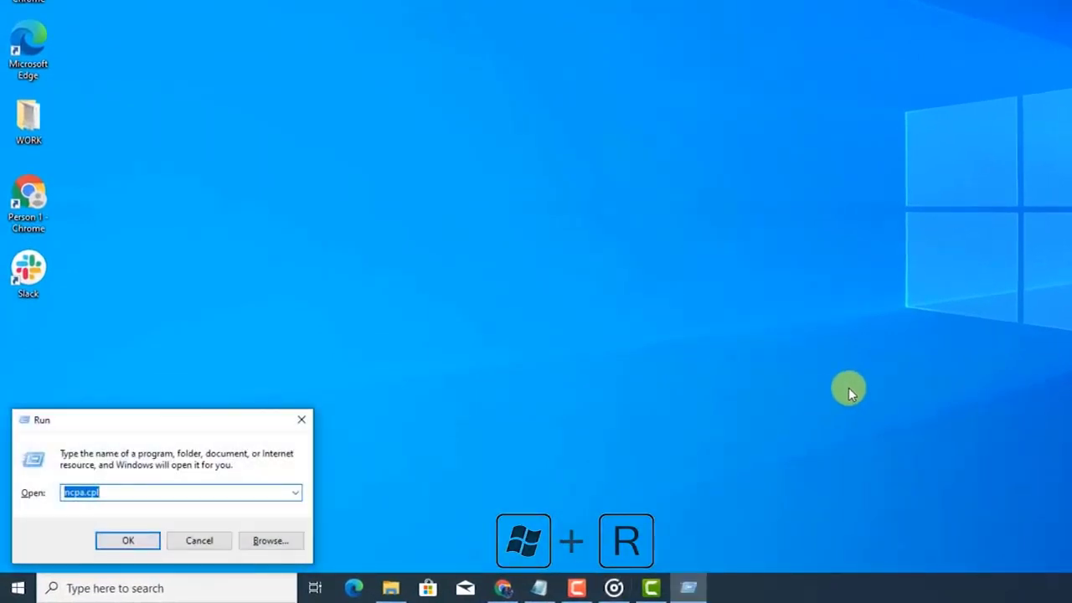
pyautogui.press('BackSpace')
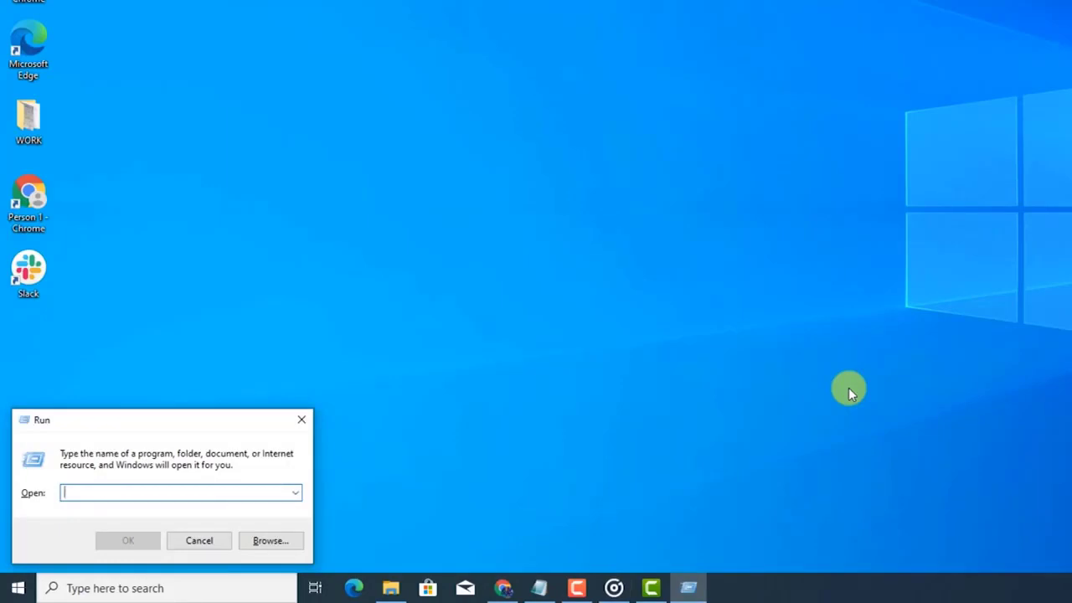
pyautogui.write('regedit')
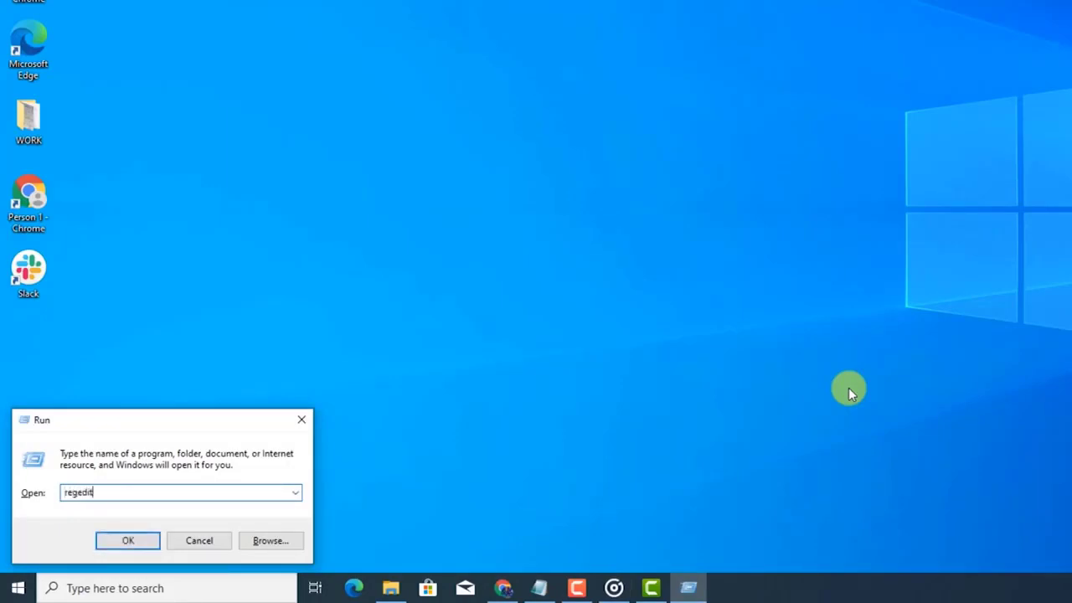
pyautogui.click(134, 543)
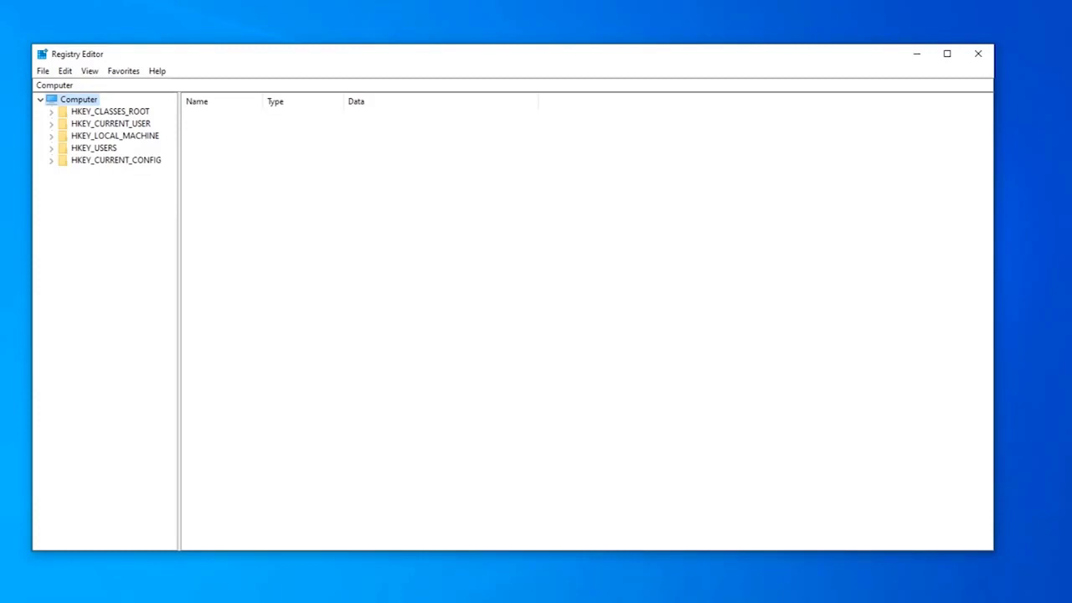
# - Go to the registry key HKEY_LOCAL_MACHINE\SYSTEM\CurrentControlSet\Services\RpcSs, widening the key tree to read the names
pyautogui.click(51, 136)
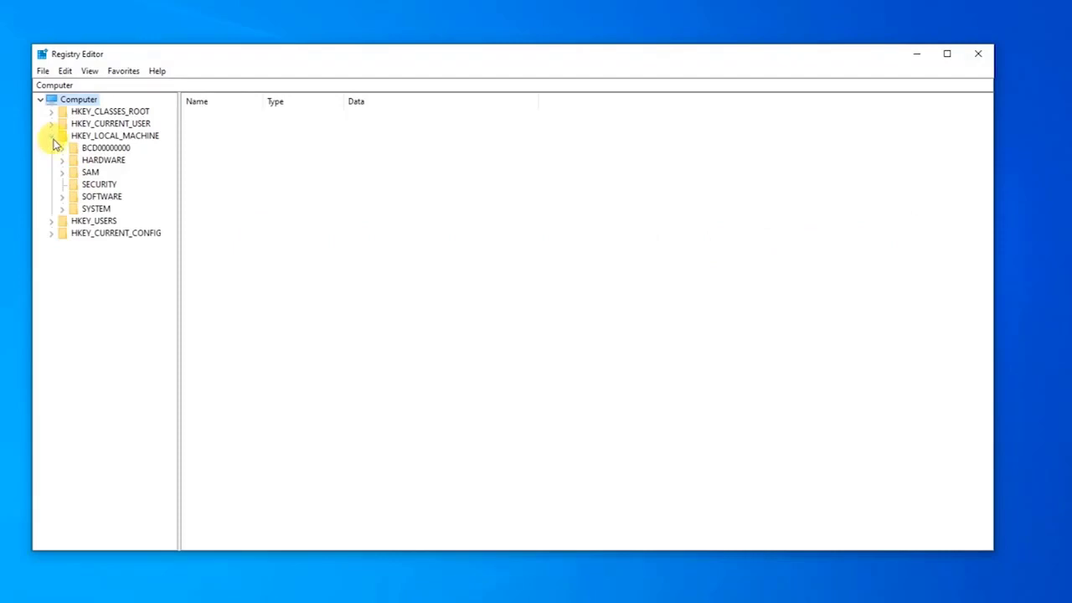
pyautogui.click(62, 209)
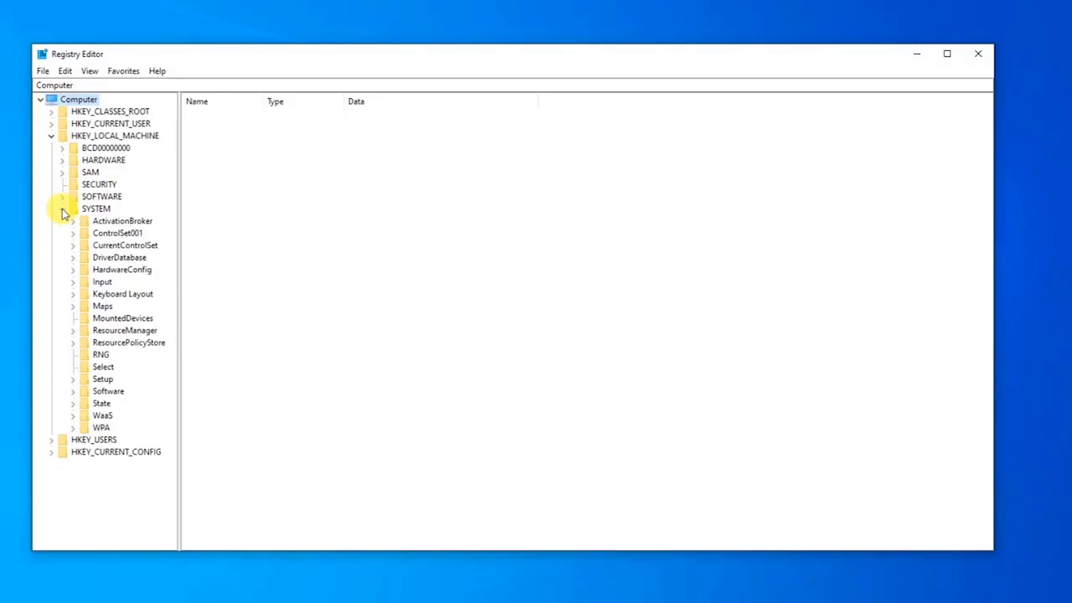
pyautogui.click(74, 247)
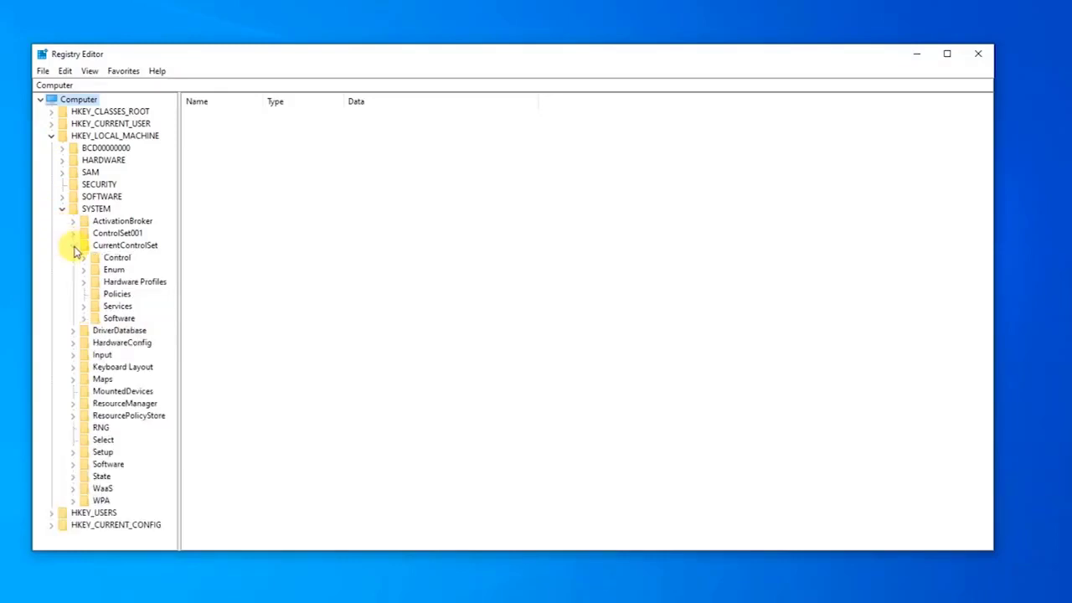
pyautogui.click(85, 308)
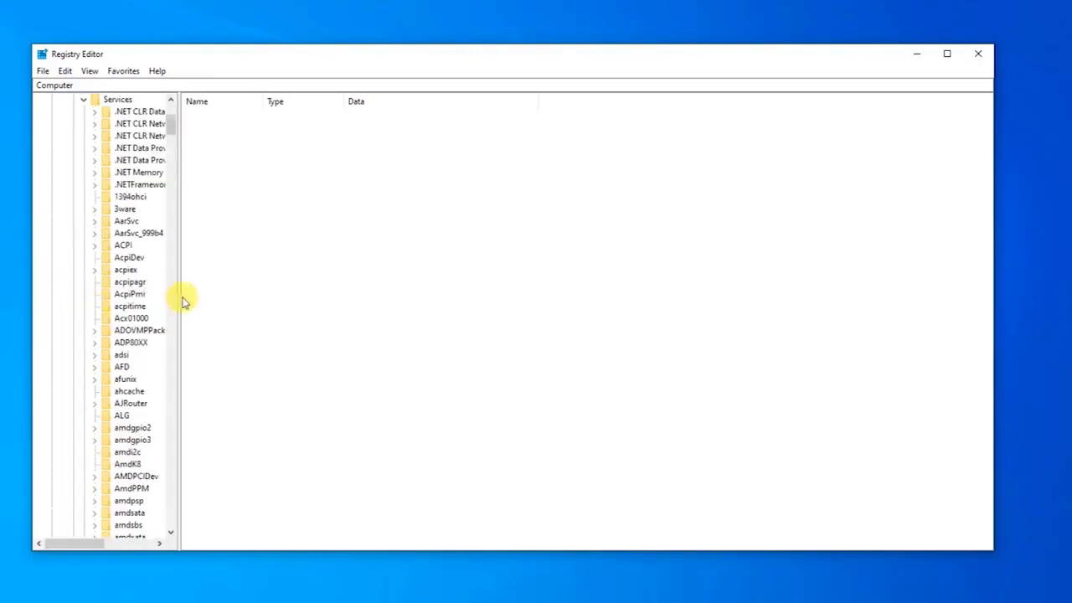
pyautogui.moveTo(179, 294); pyautogui.dragTo(312, 305)
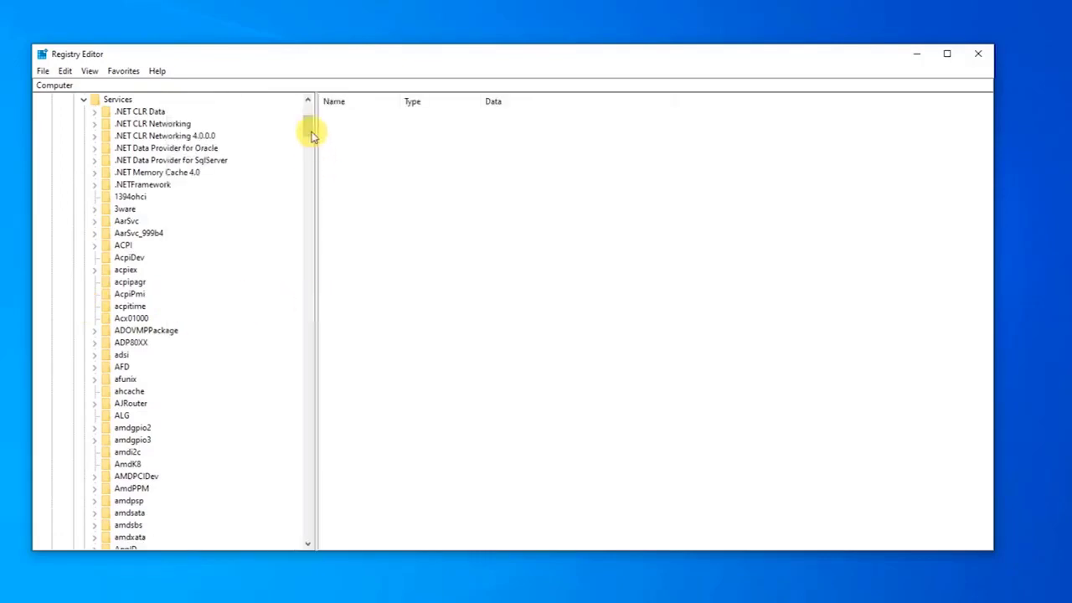
pyautogui.moveTo(309, 136); pyautogui.dragTo(287, 386)
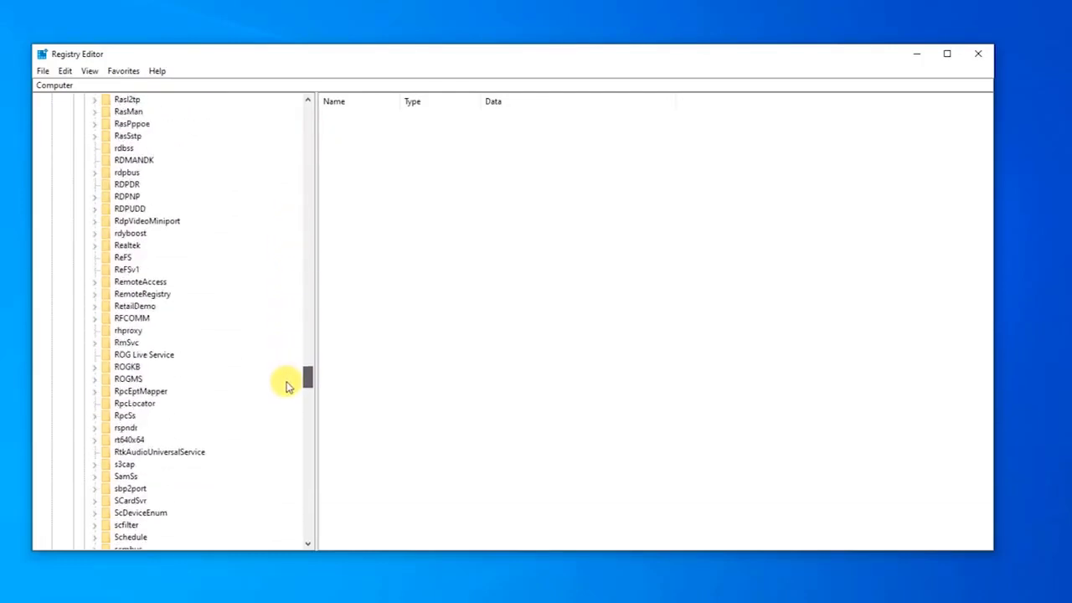
pyautogui.click(124, 416)
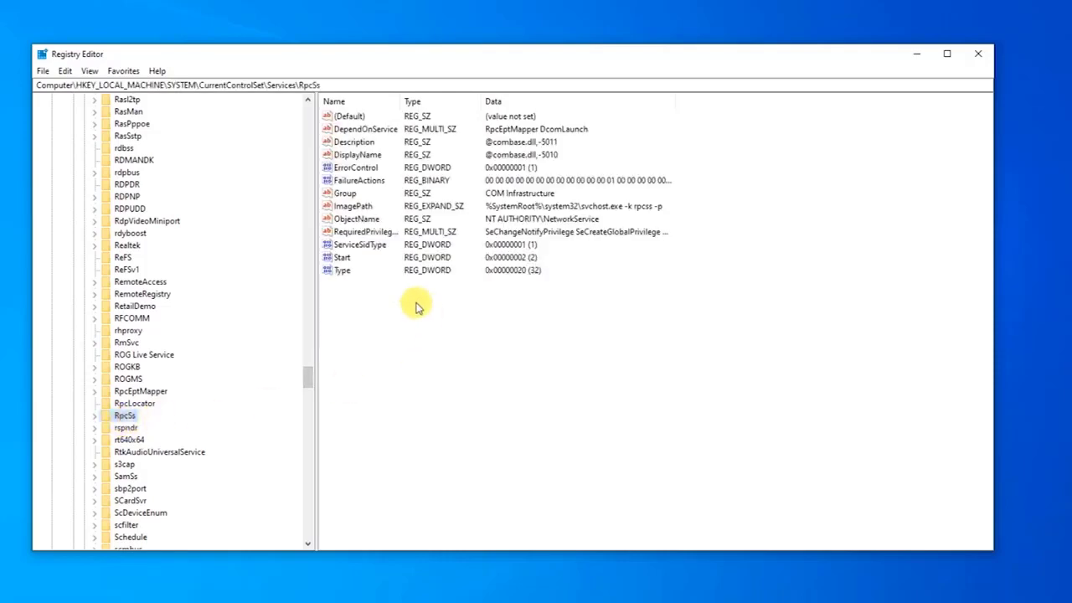
# - Check that the Start entry of the RpcSs key has hexadecimal value data 2 and confirm it
pyautogui.doubleClick(341, 257)
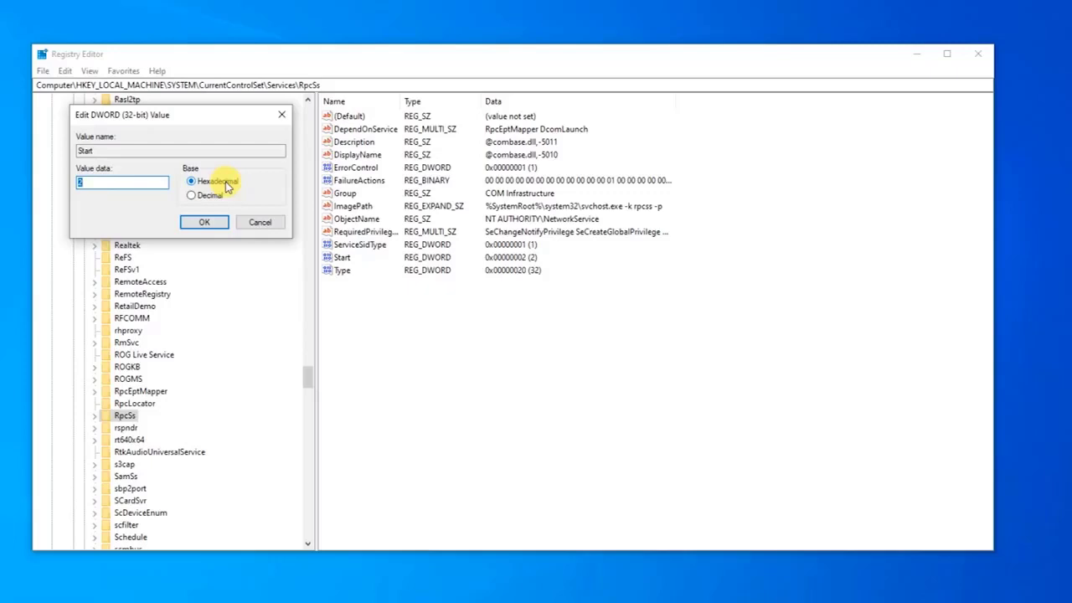
pyautogui.click(133, 186)
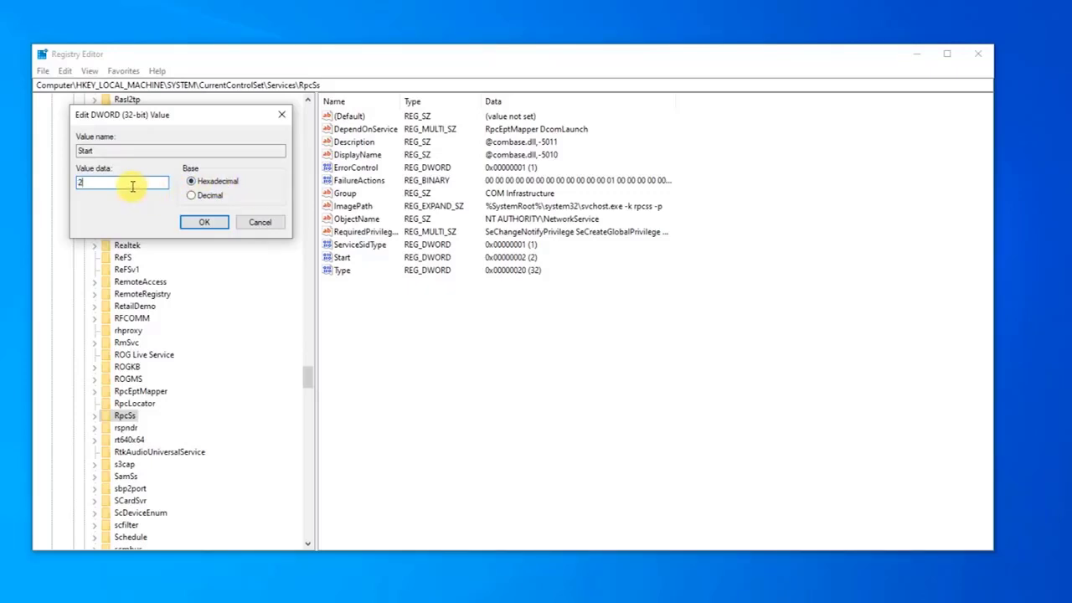
pyautogui.click(193, 221)
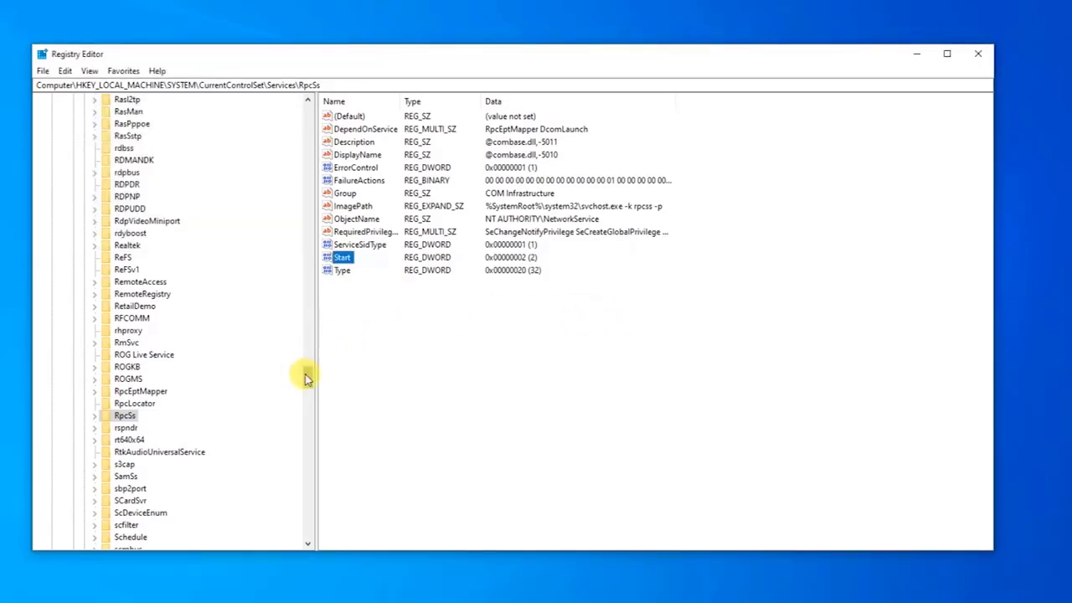
# - Check that the Start entry of the DcomLaunch key under Services has hexadecimal value data 2 and confirm it
pyautogui.moveTo(306, 379); pyautogui.dragTo(306, 191)
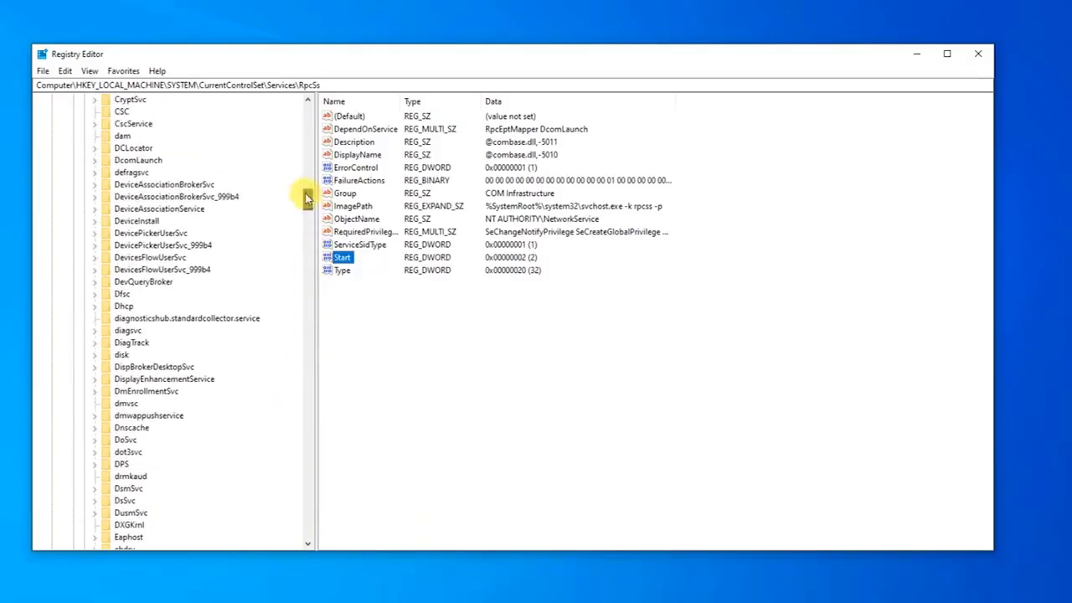
pyautogui.click(139, 160)
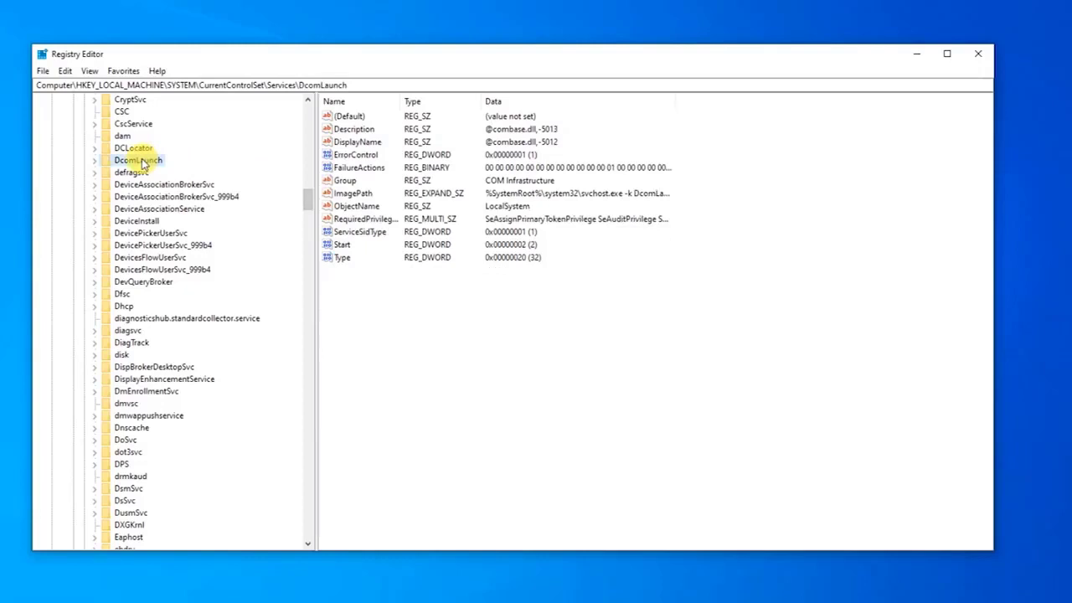
pyautogui.doubleClick(342, 244)
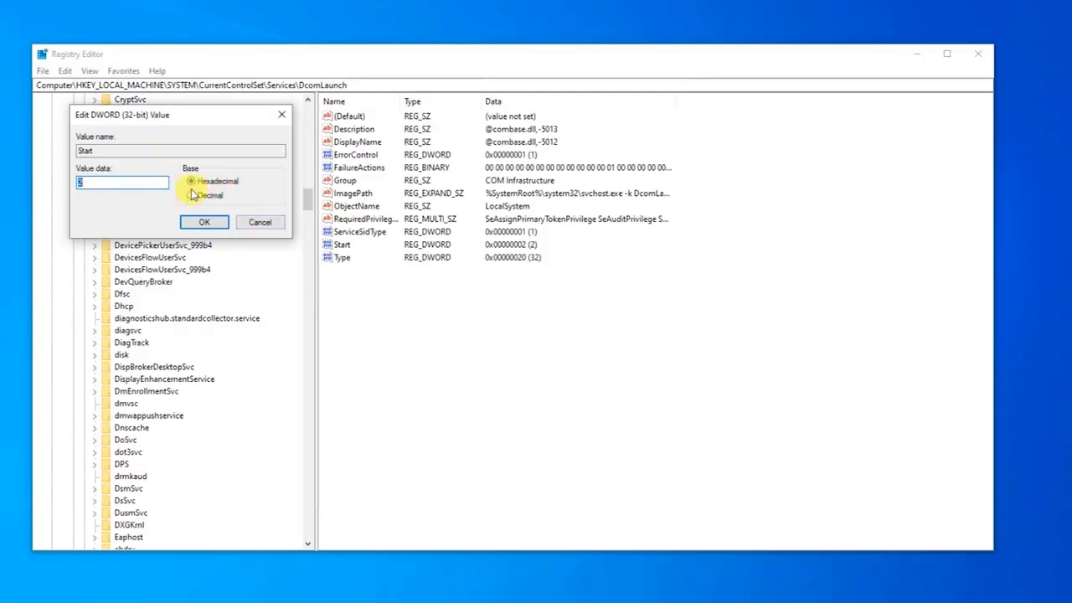
pyautogui.click(129, 185)
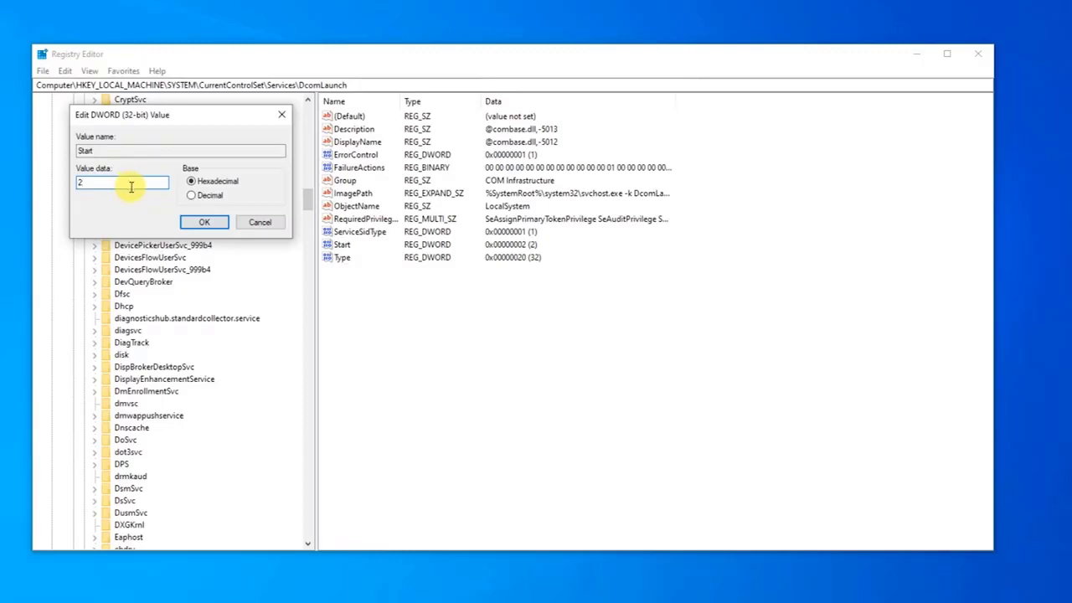
pyautogui.click(208, 223)
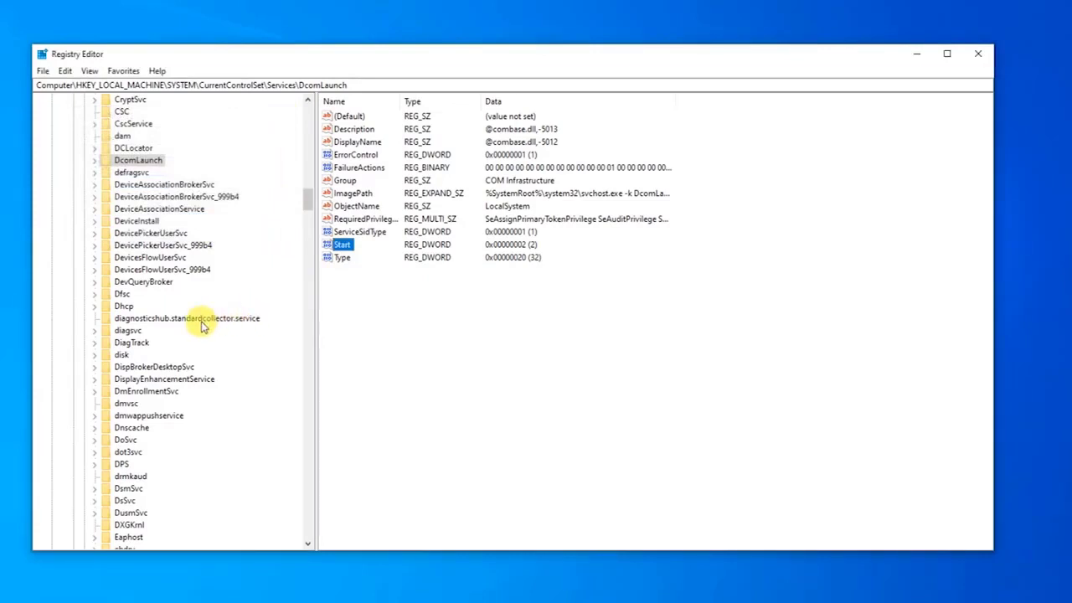
# - Check that the Start entry of the RpcEptMapper key has hexadecimal value data 2, dismiss it and close the Registry Editor
pyautogui.scroll(-7, 204, 325)
pyautogui.moveTo(306, 206); pyautogui.dragTo(304, 378)
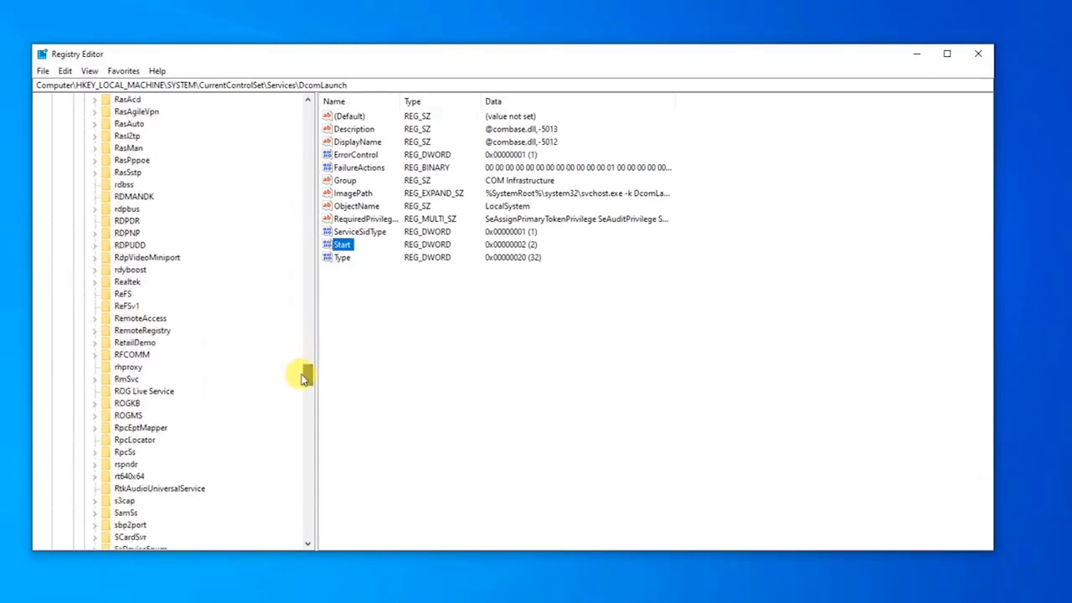
pyautogui.click(139, 427)
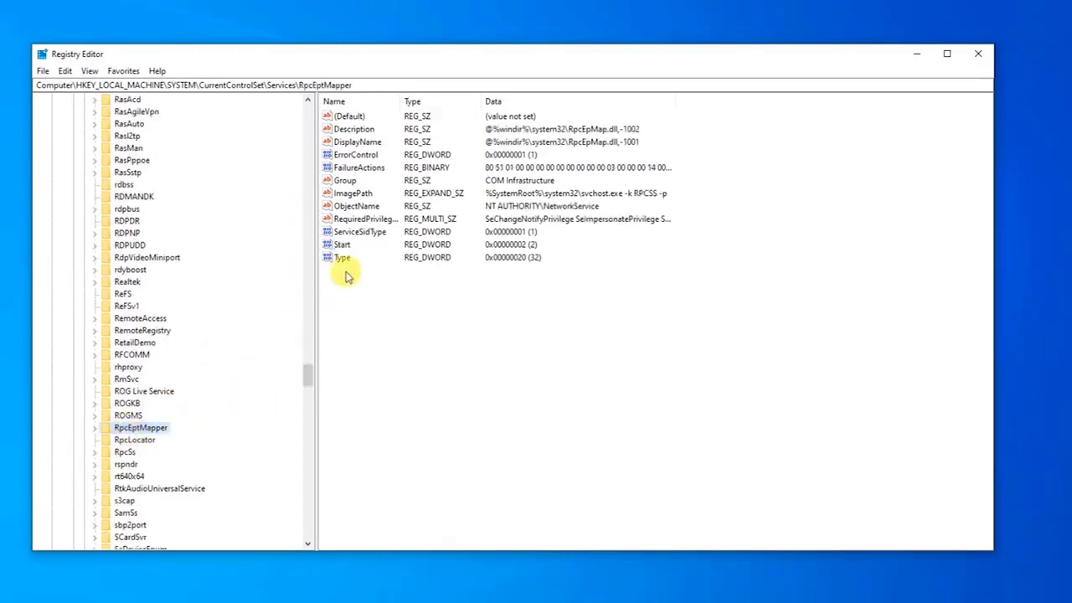
pyautogui.click(345, 244)
pyautogui.doubleClick(346, 245)
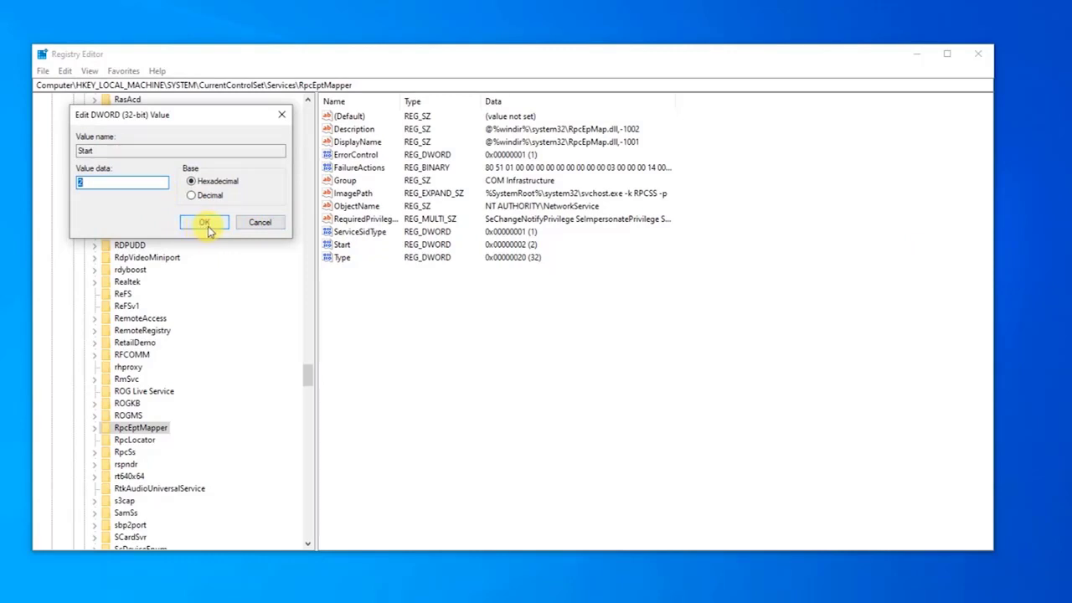
pyautogui.click(281, 115)
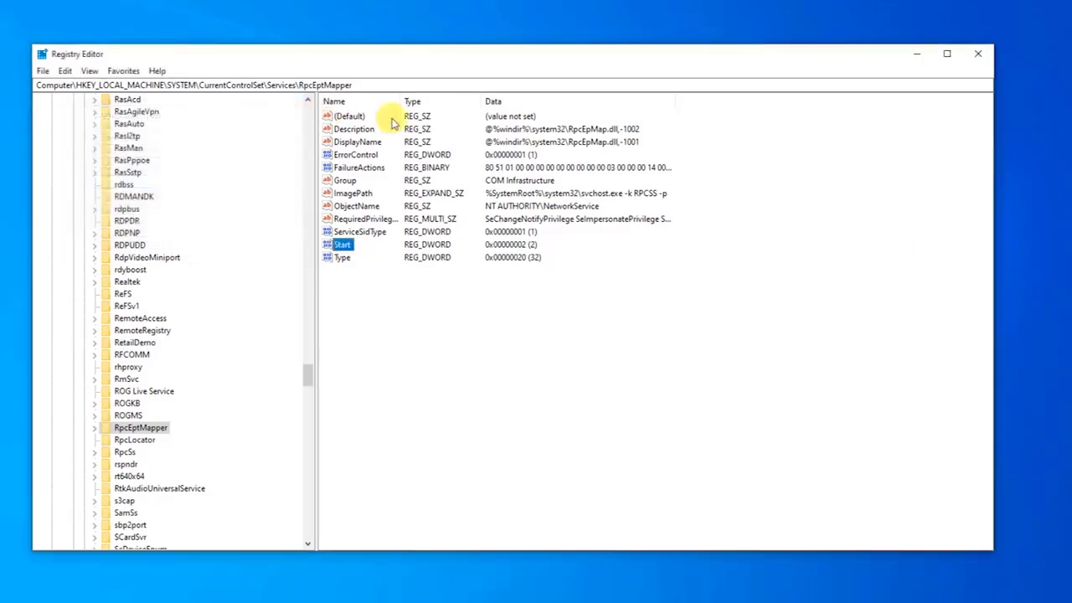
pyautogui.click(984, 52)
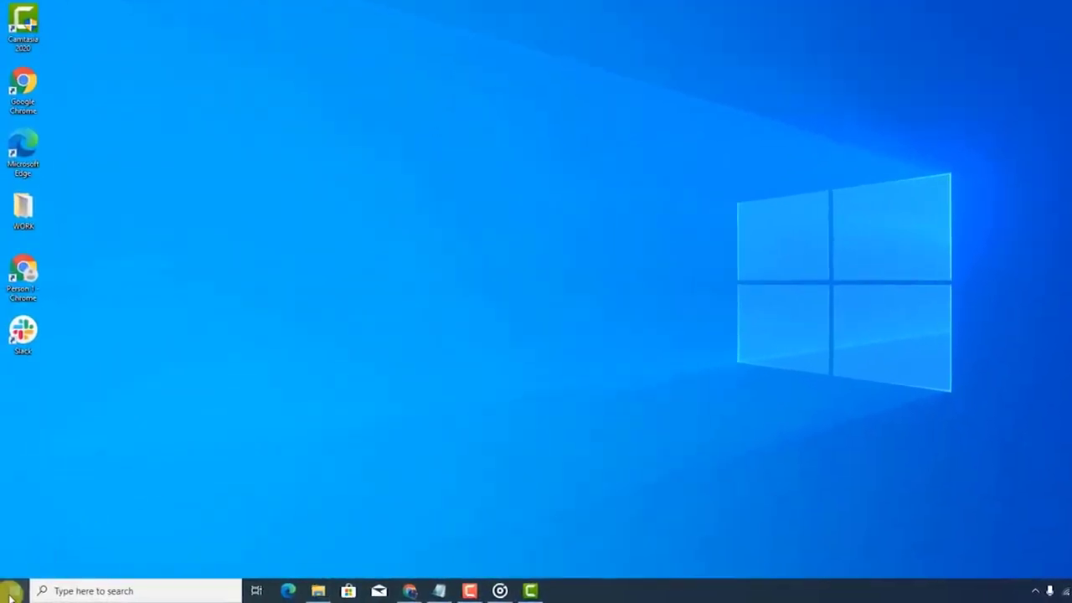
# - Display the computer's power options with Restart and dismiss them
pyautogui.click(10, 593)
pyautogui.click(14, 563)
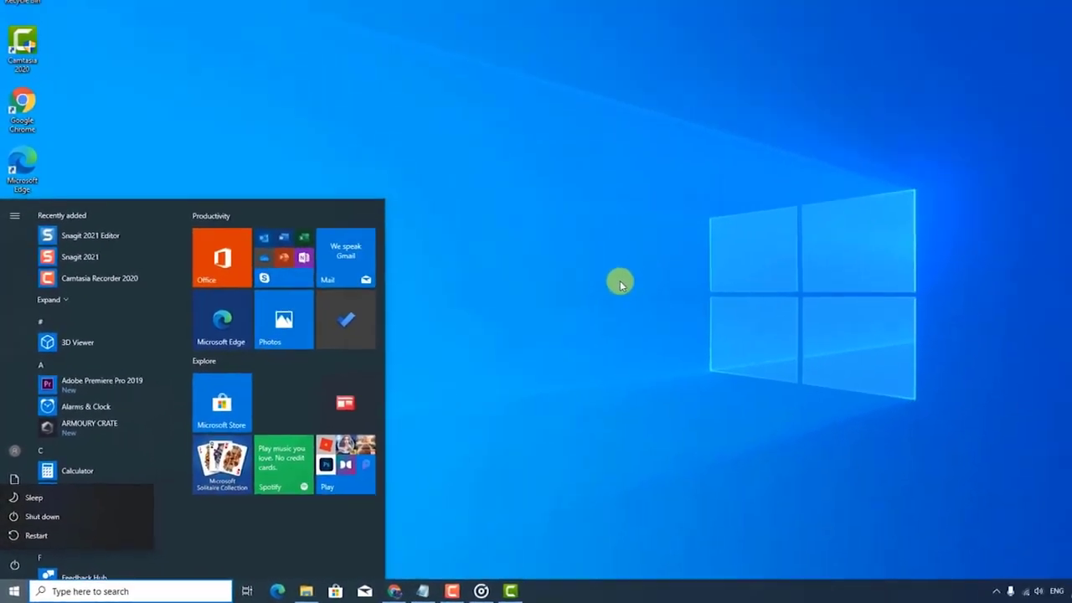
pyautogui.click(621, 283)
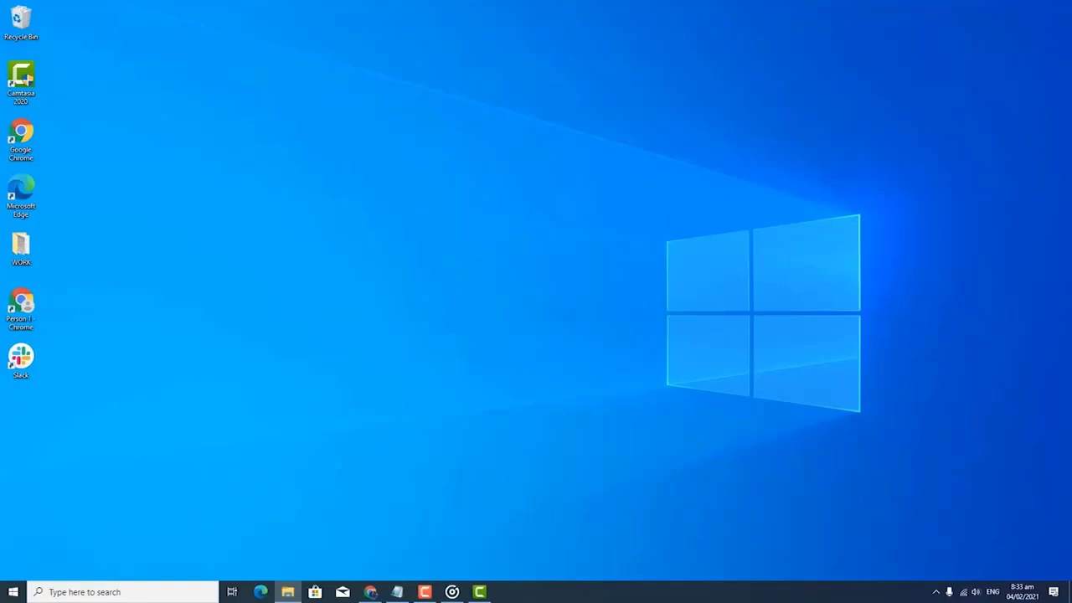
# - Search Windows for "command prompt" and run Command Prompt as administrator
pyautogui.click(130, 592)
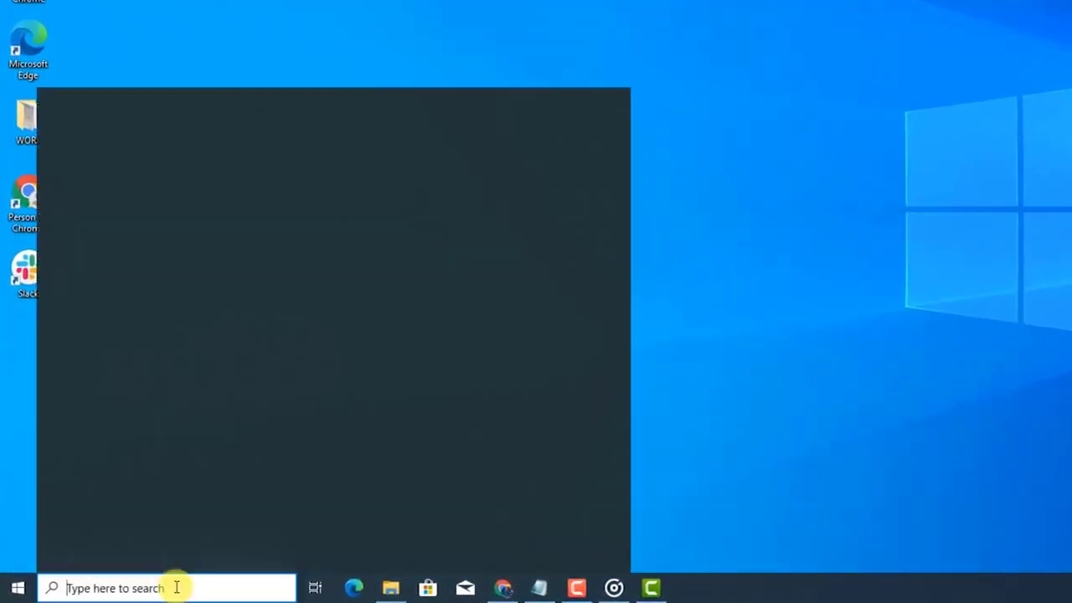
pyautogui.write('command ')
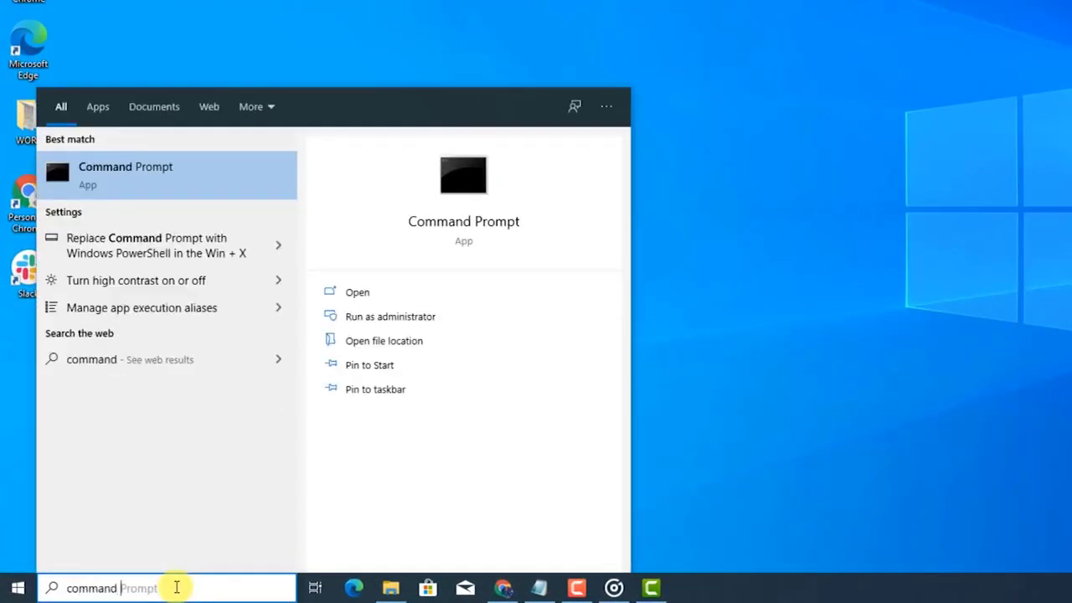
pyautogui.write('prompt')
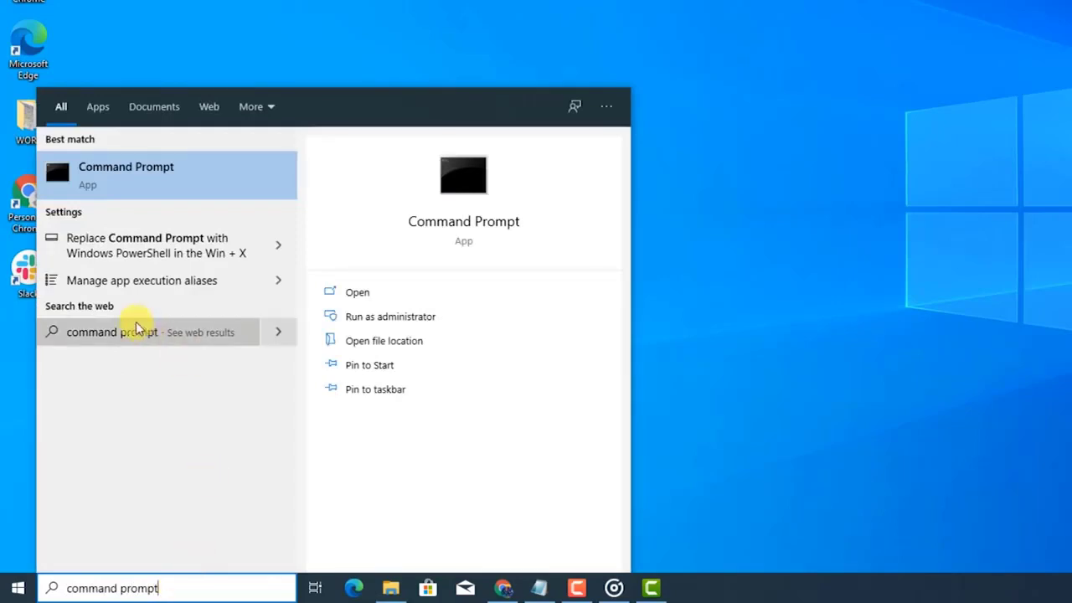
pyautogui.rightClick(182, 175)
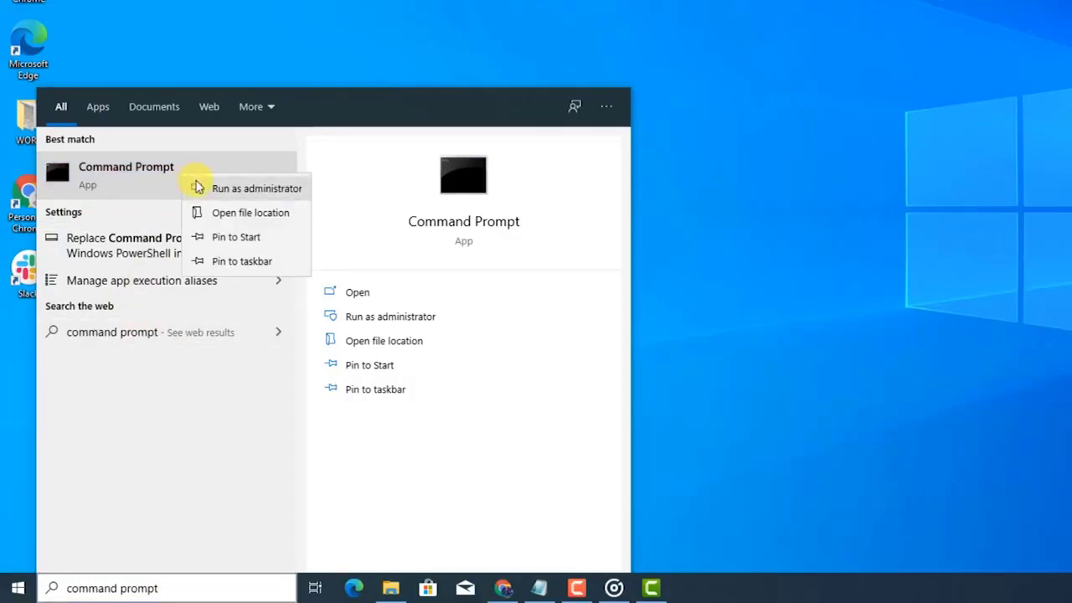
pyautogui.click(194, 186)
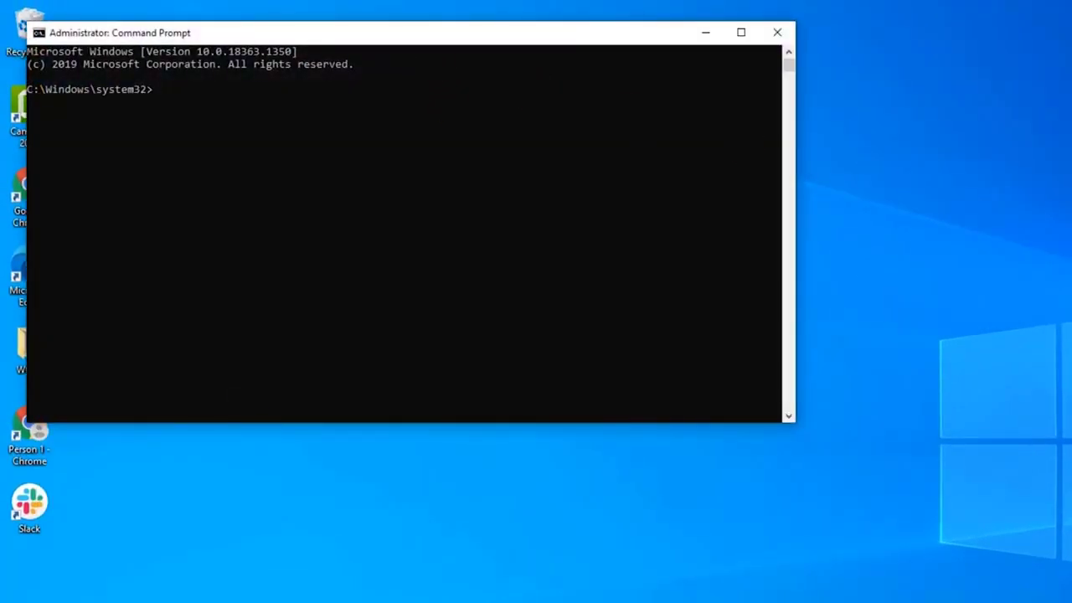
# - Flush the DNS resolver cache by running ipconfig /flushdns
pyautogui.hotkey('alt', 'Tab')
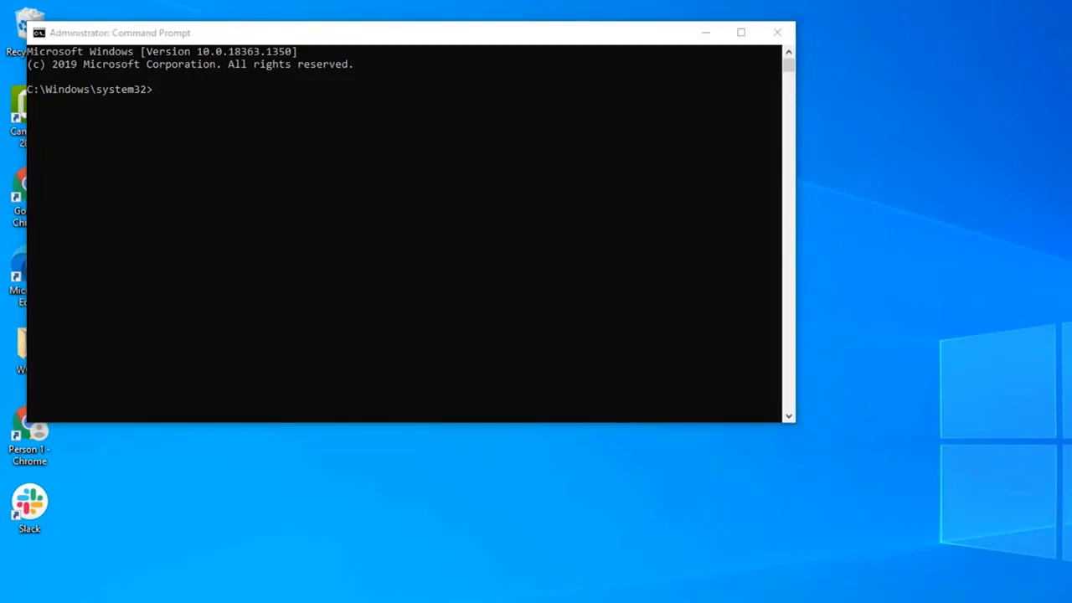
pyautogui.click(155, 92)
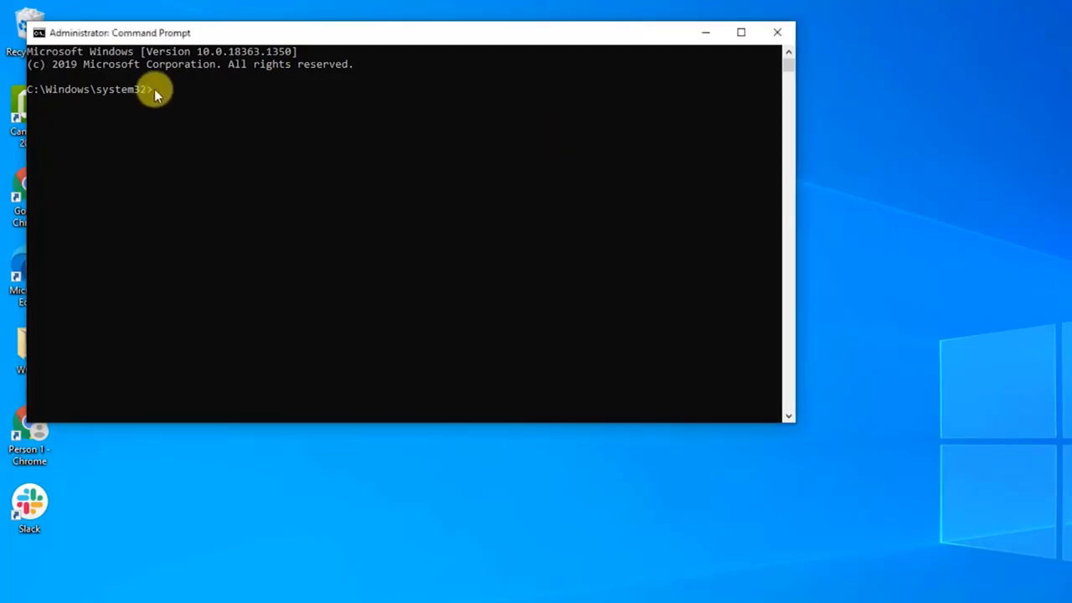
pyautogui.write('ipconfig /flushdns')
pyautogui.press('Return')
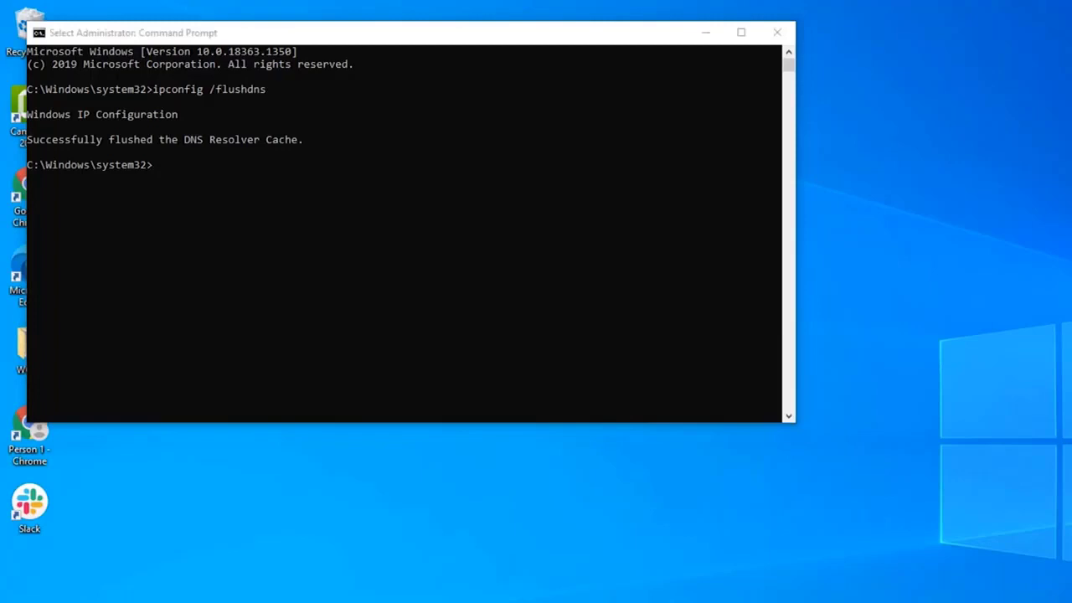
# - Renew the IP configuration by running ipconfig /renew and close the Command Prompt
pyautogui.click(155, 167)
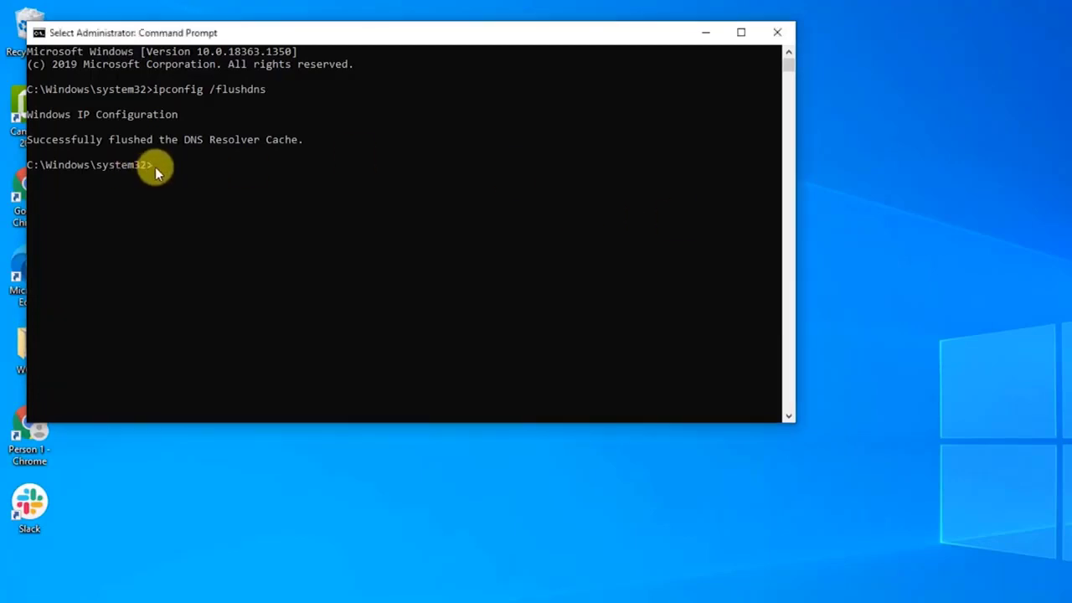
pyautogui.write('ipconfig /renew')
pyautogui.press('Return')
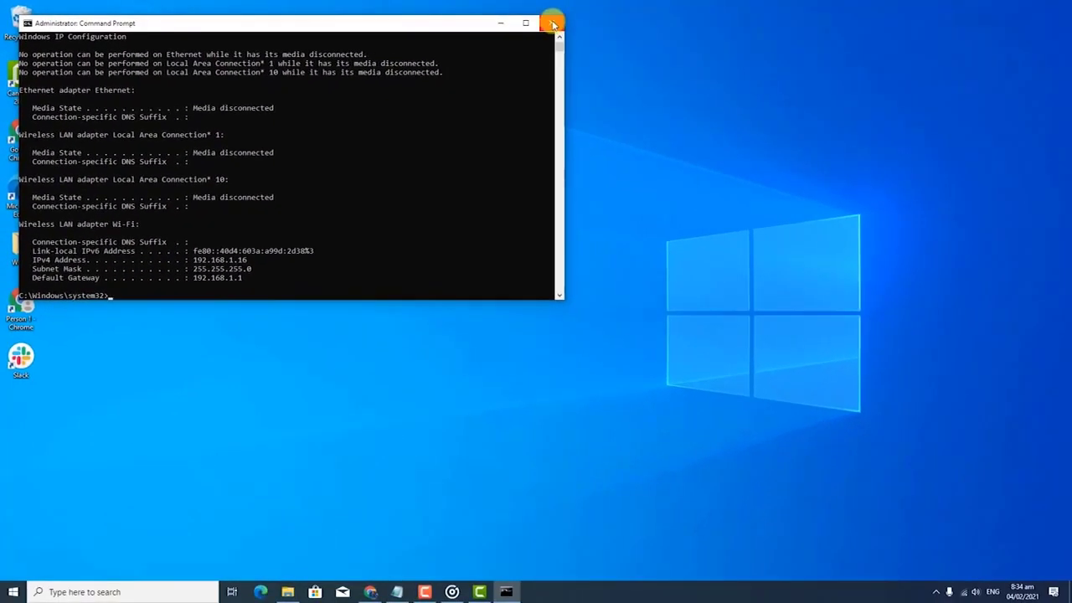
pyautogui.click(553, 25)
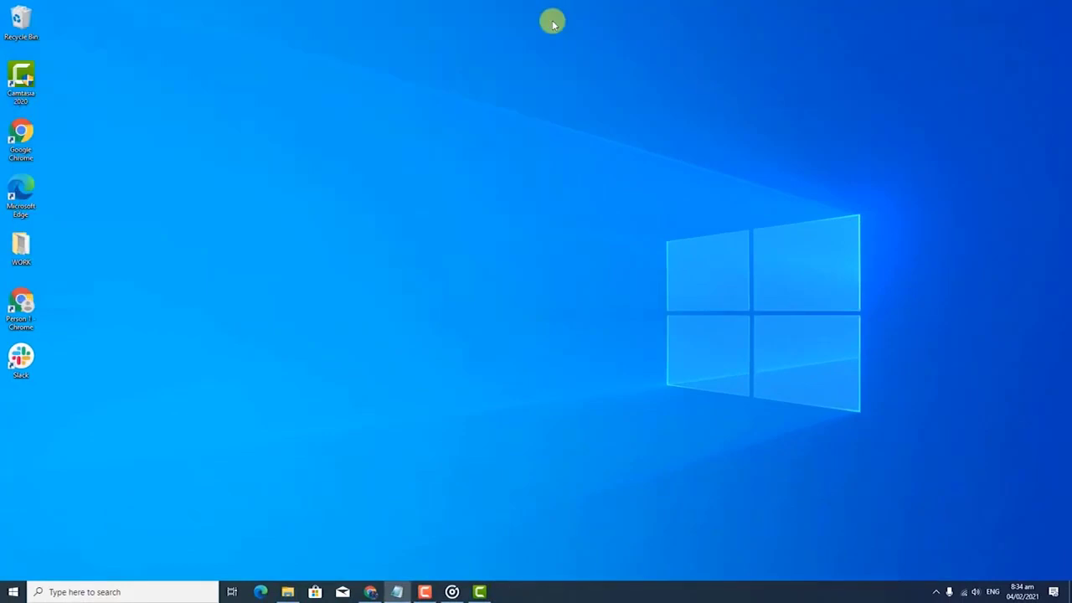